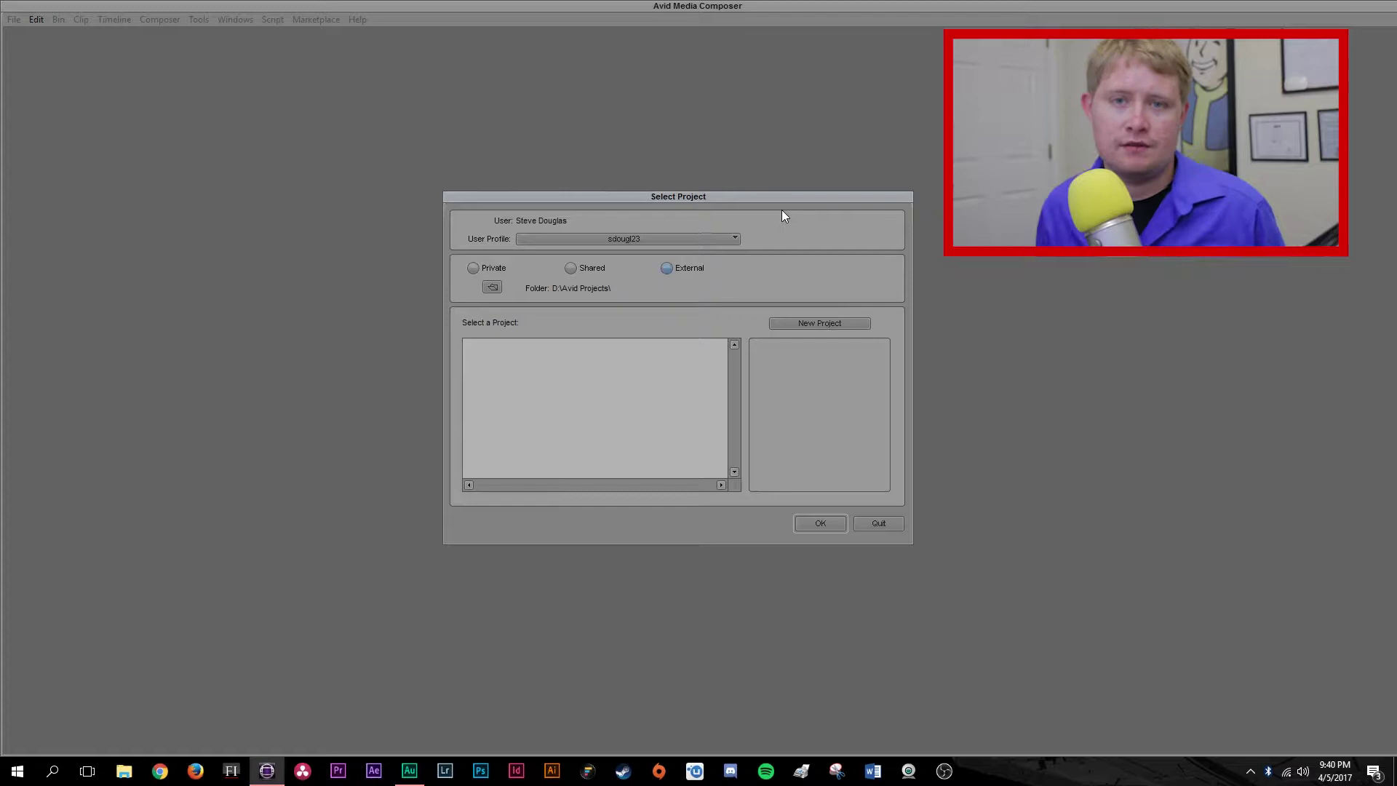
Step: Compare the Shared and Private project locations with External, ending with External selected
click(571, 268)
click(672, 268)
click(473, 268)
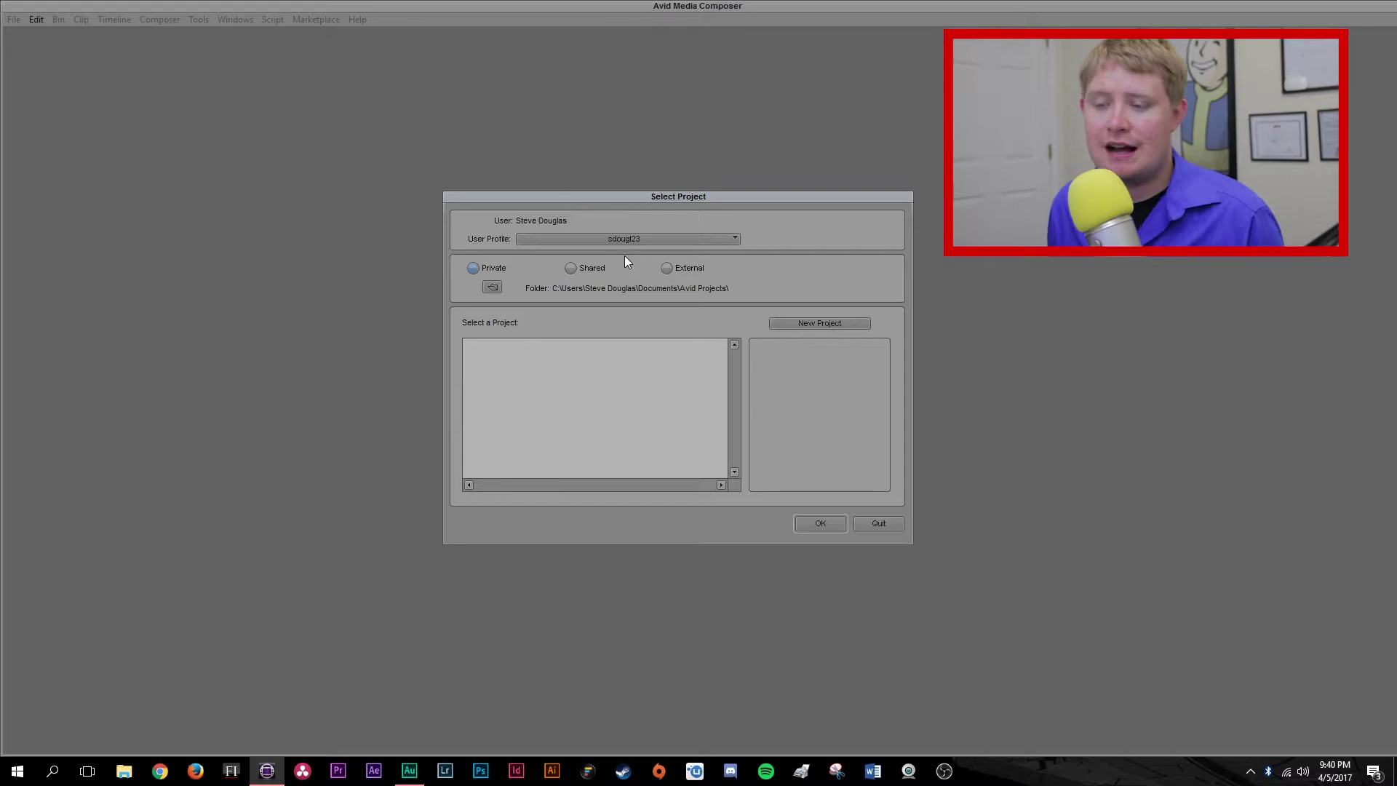
click(673, 269)
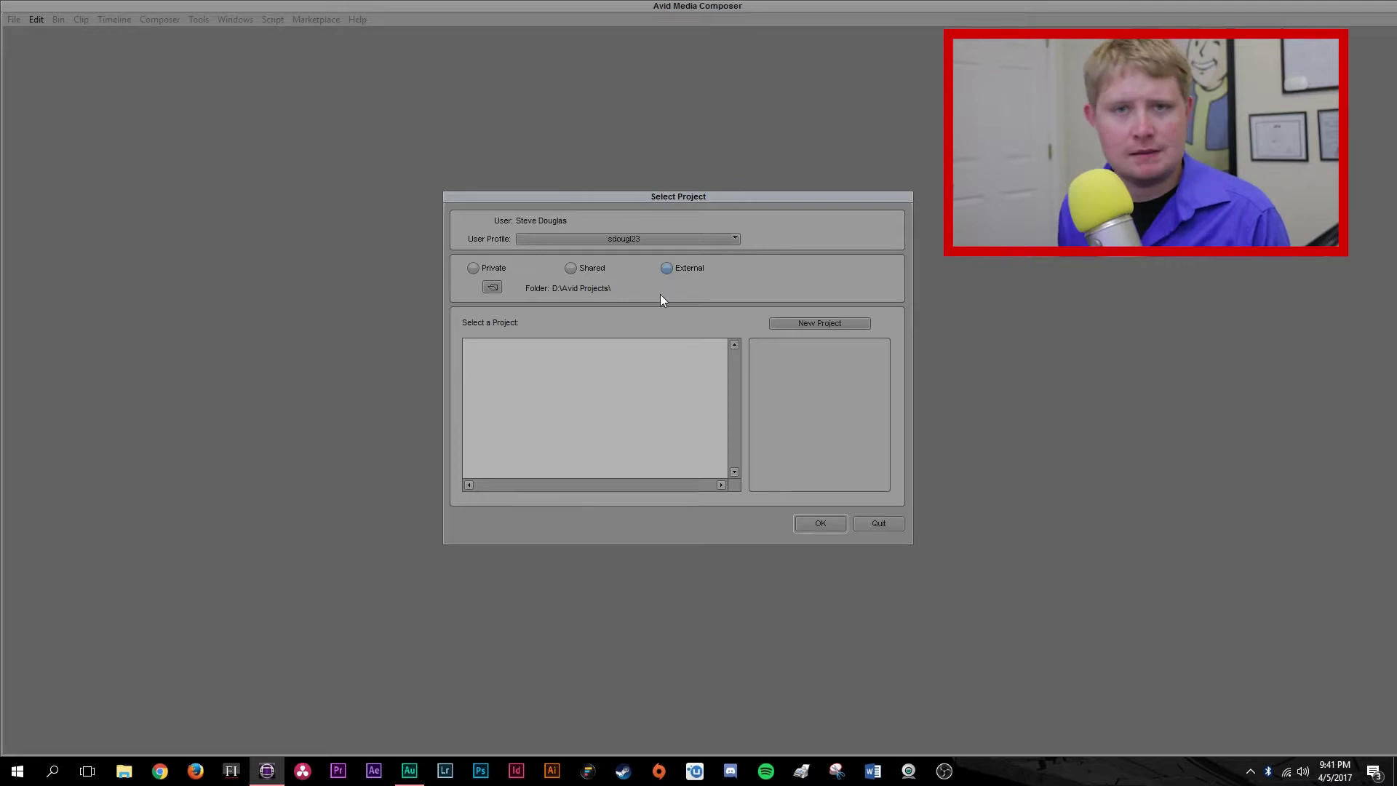
Step: Create a new project named Avid Tutorial in 1080p/23.976 with the YCbCr 709 color space, checking the color space options and presets
click(783, 323)
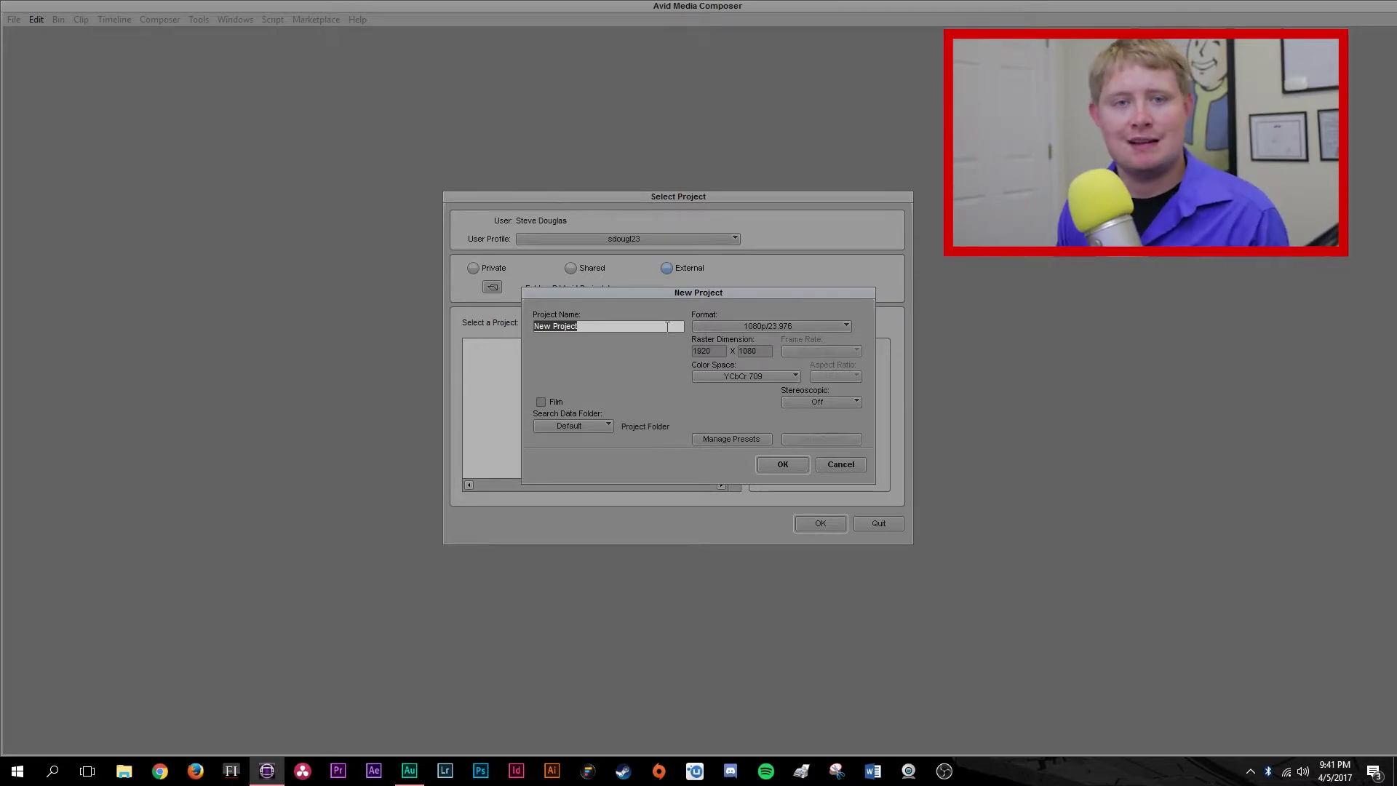
text(Avid Tutorial)
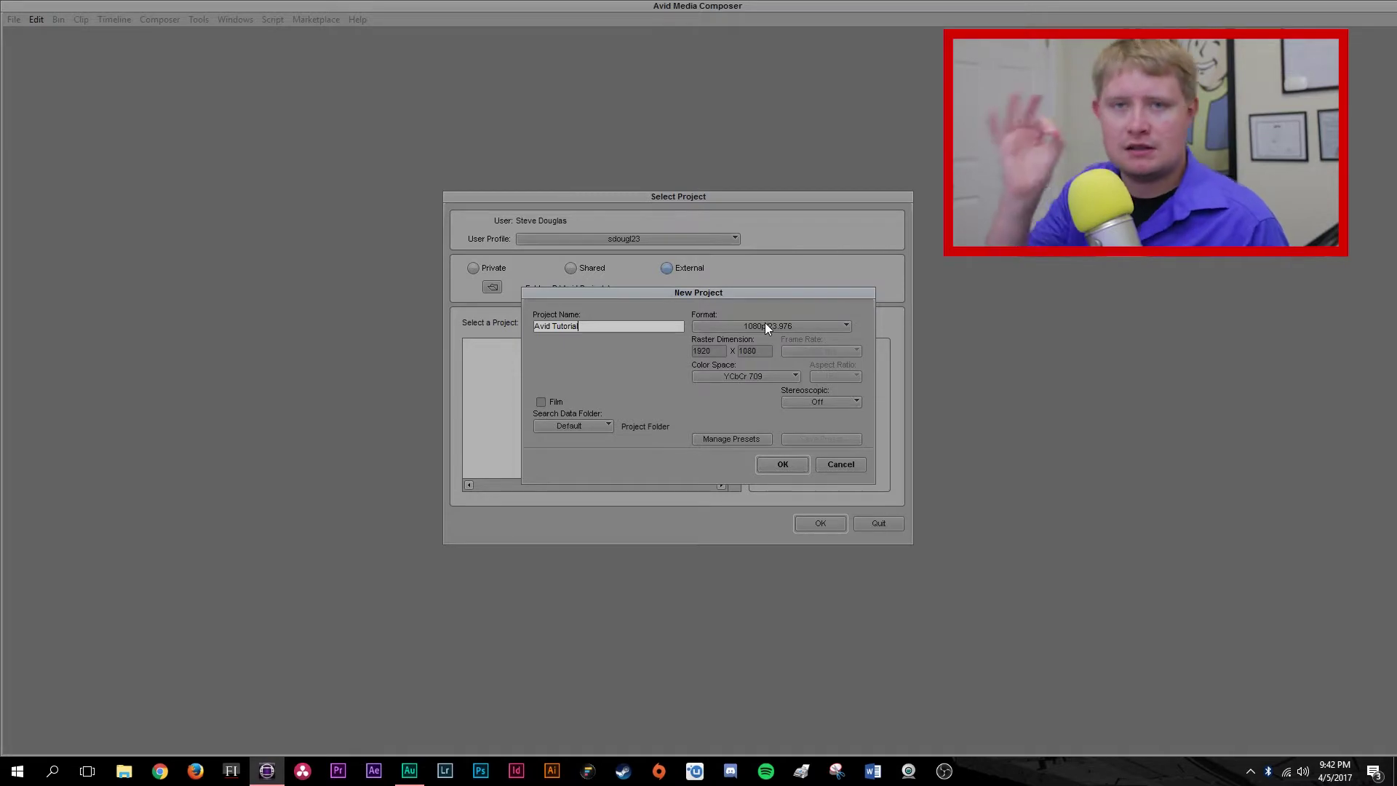
click(748, 376)
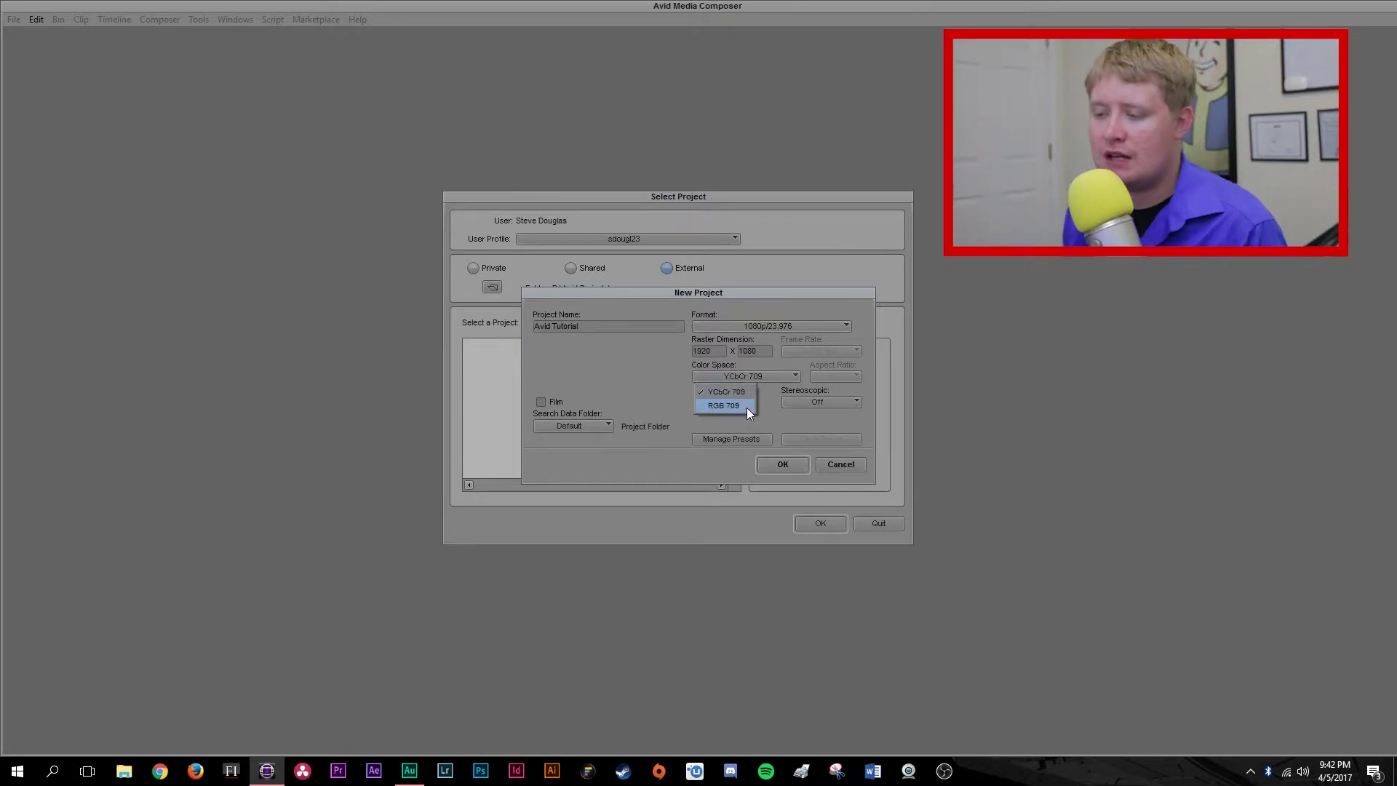
click(684, 400)
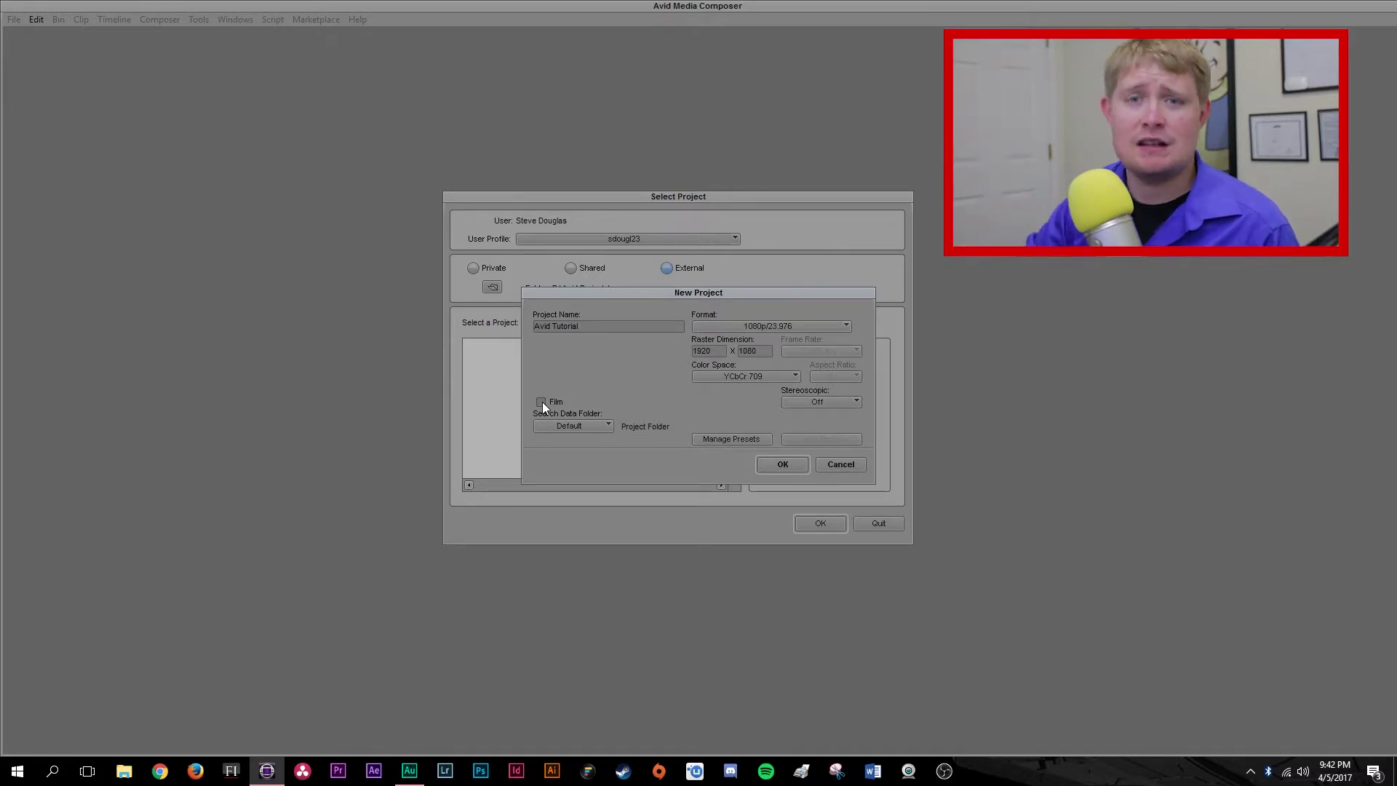
click(735, 438)
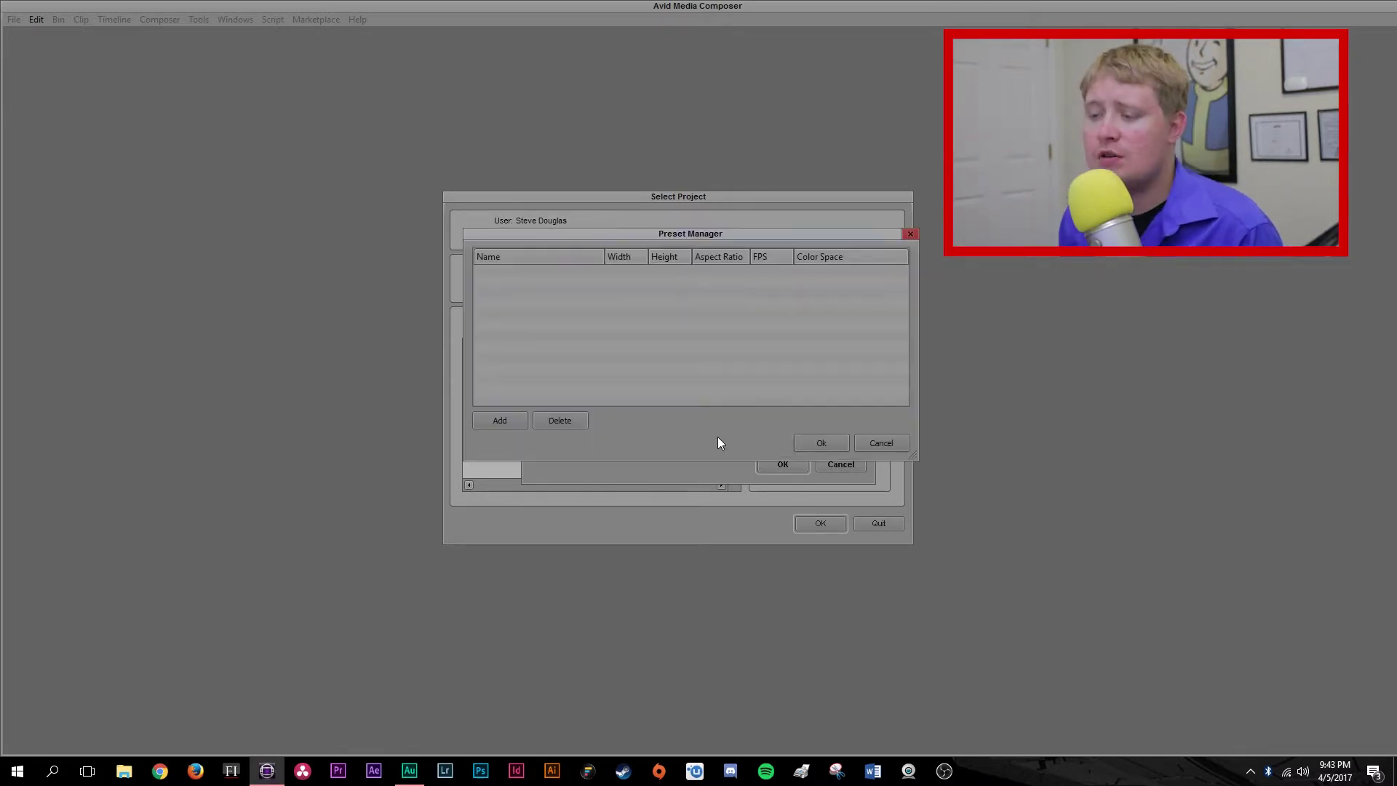
click(869, 444)
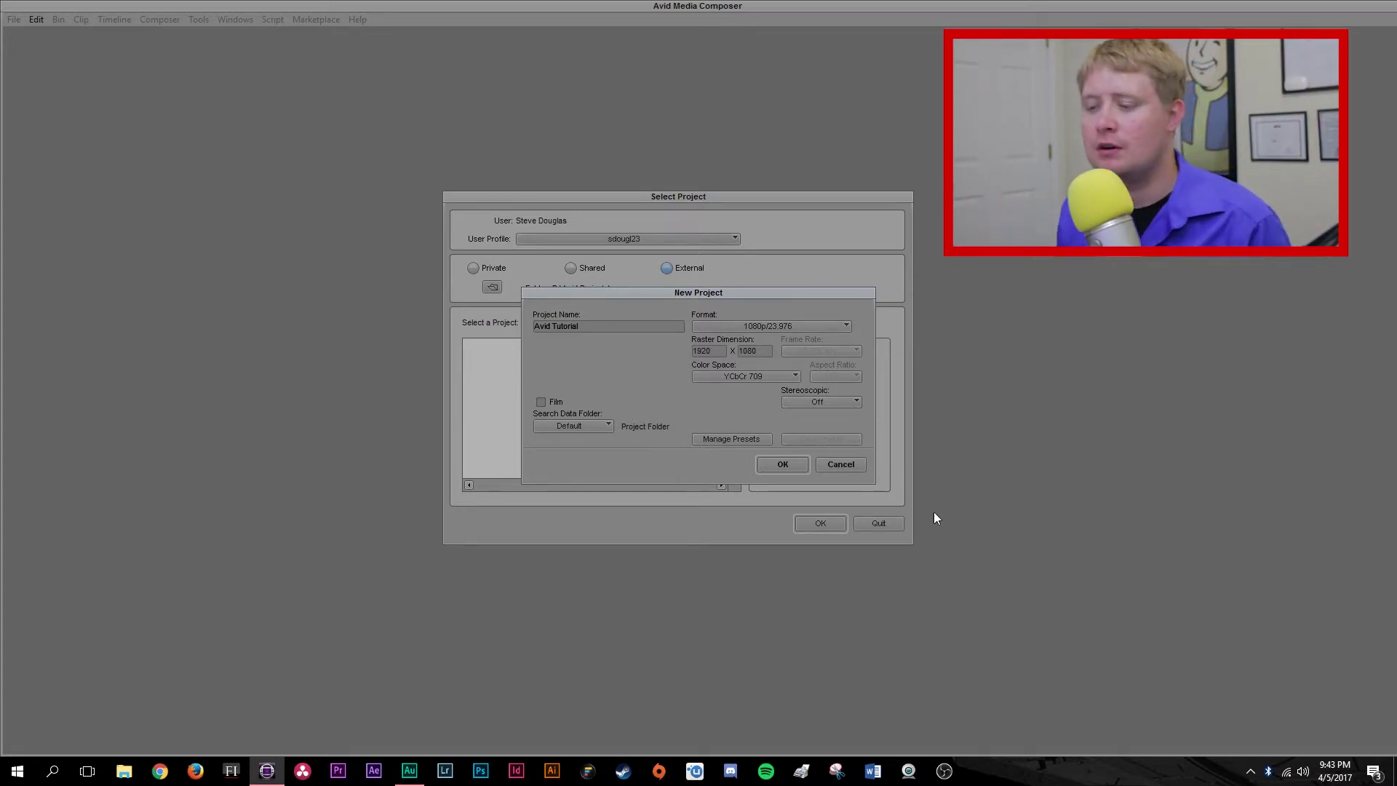
click(784, 464)
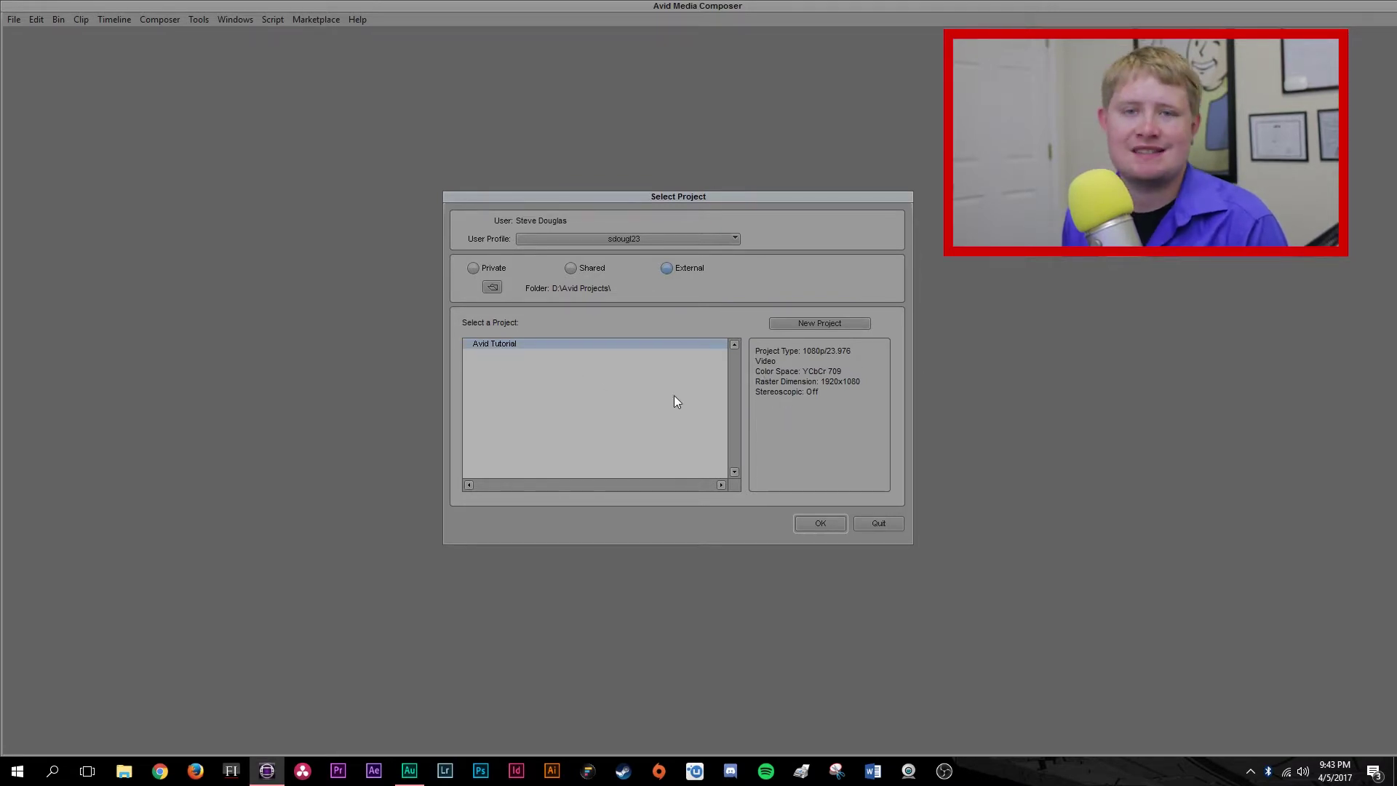
Step: Switch to File Explorer and inspect the contents of the Avid Tutorial folder in Avid Projects on the D: drive
click(124, 770)
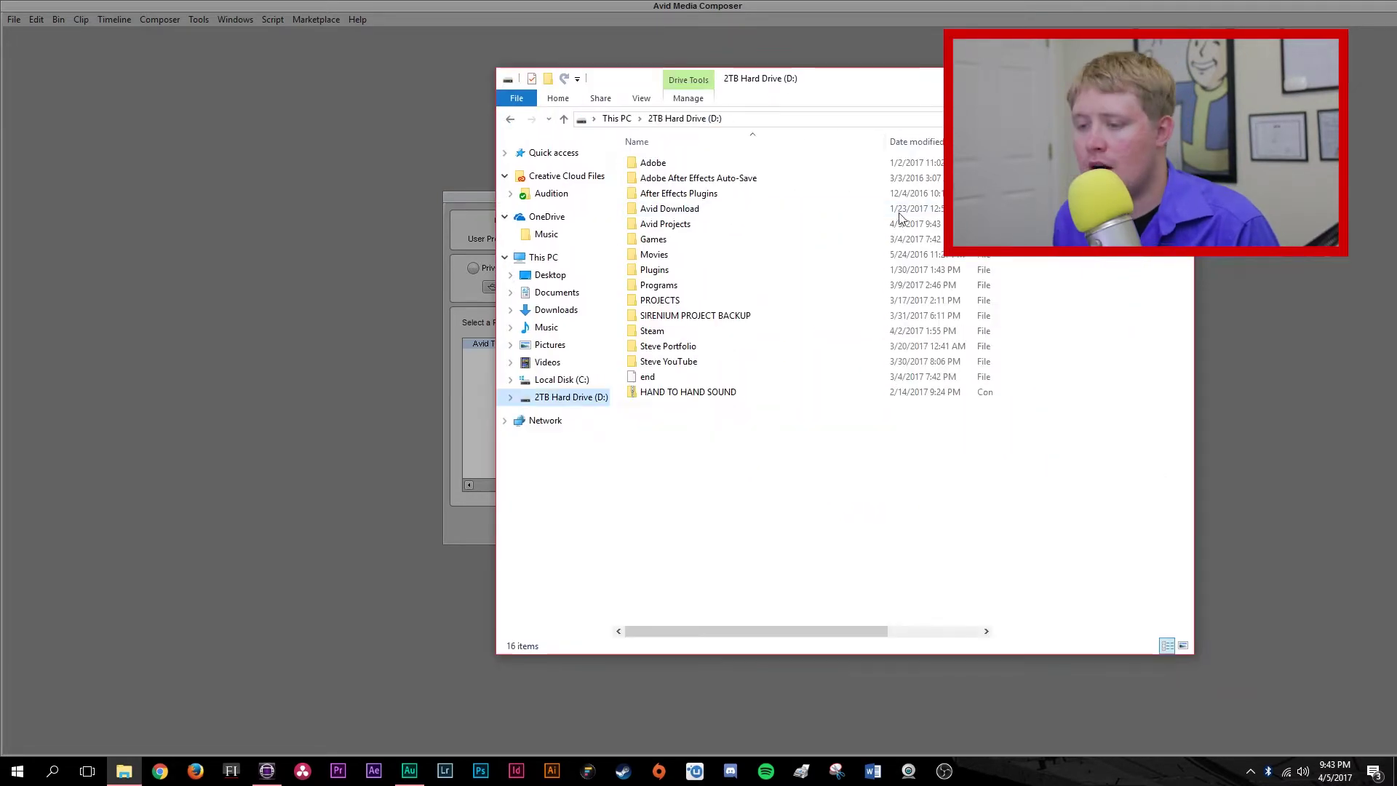
double_click(647, 217)
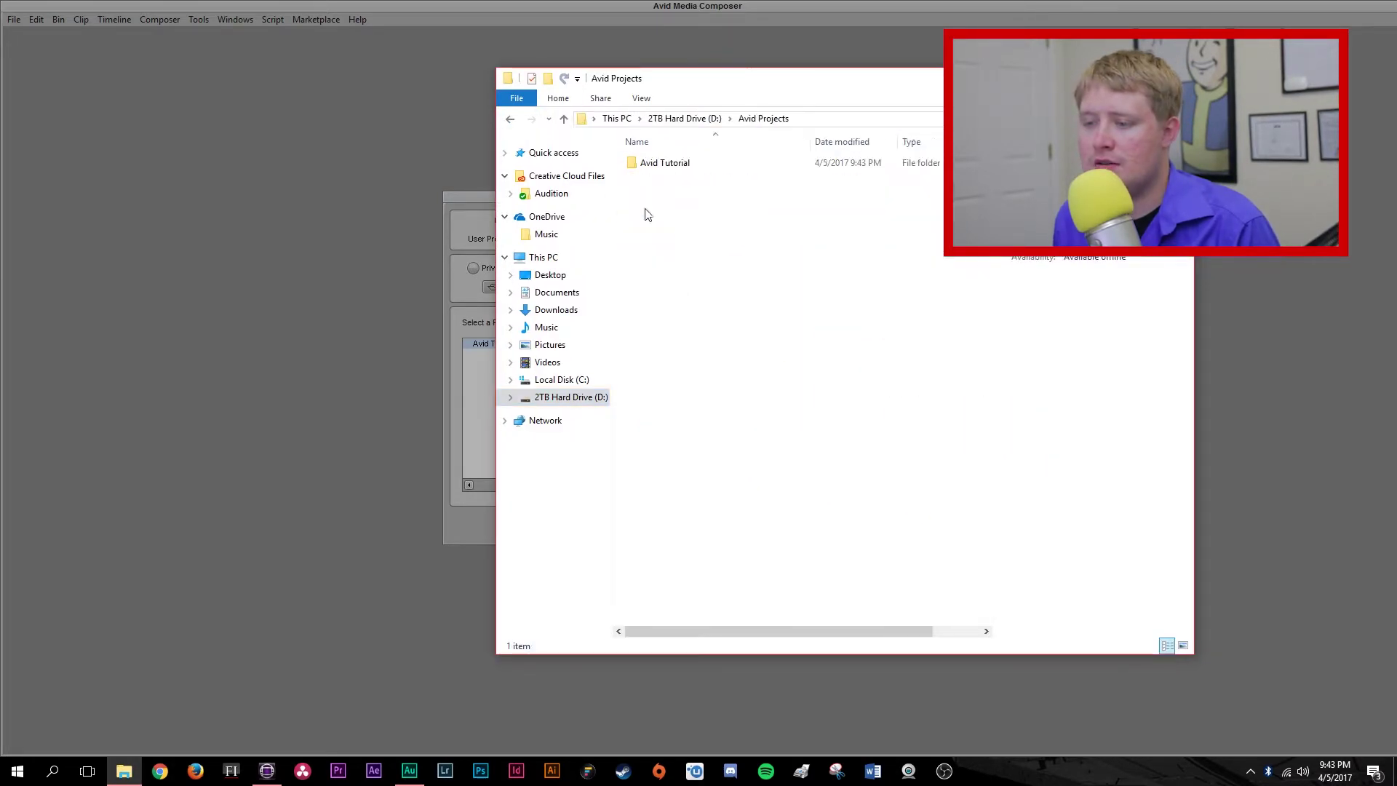
double_click(675, 169)
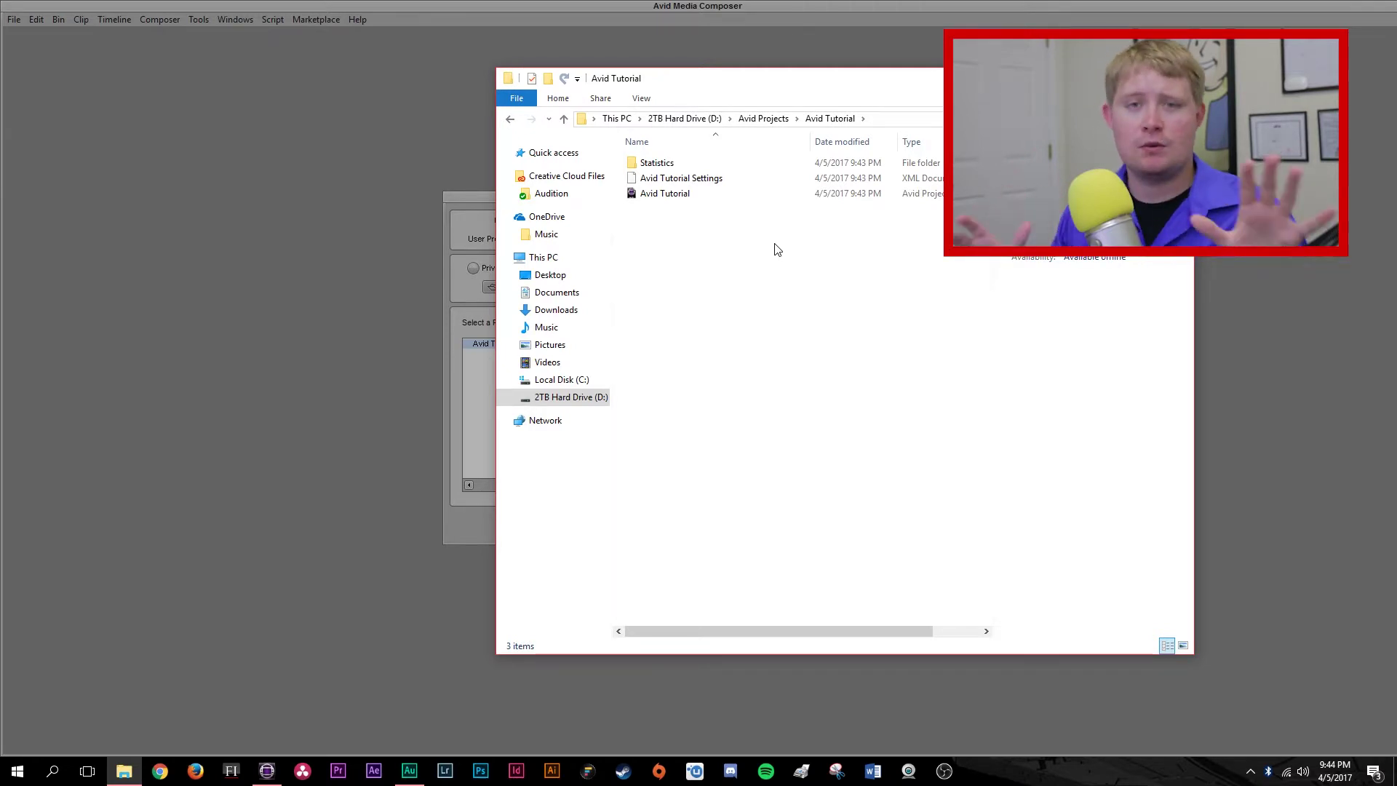
Step: Switch back to Avid Media Composer and open the Avid Tutorial project
key(alt+Tab)
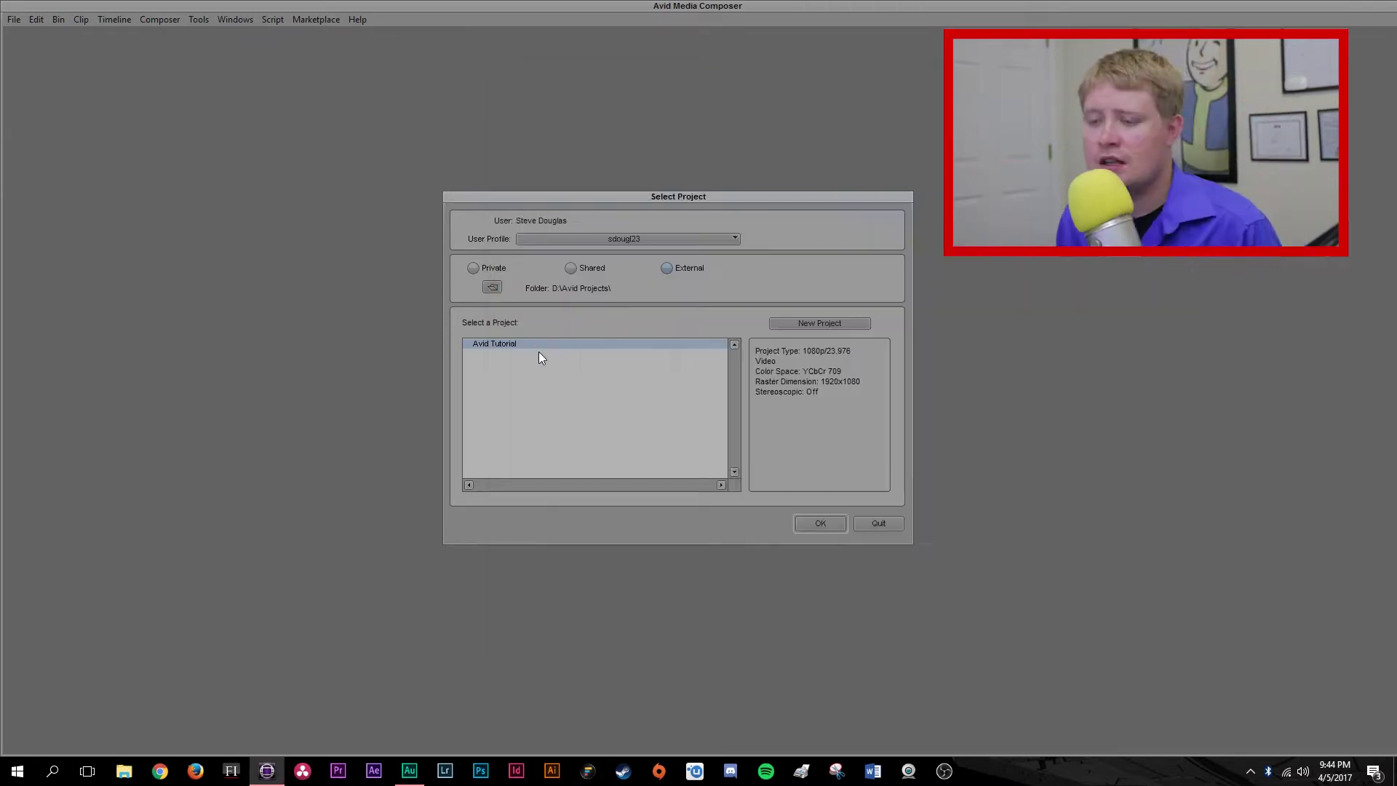
click(820, 523)
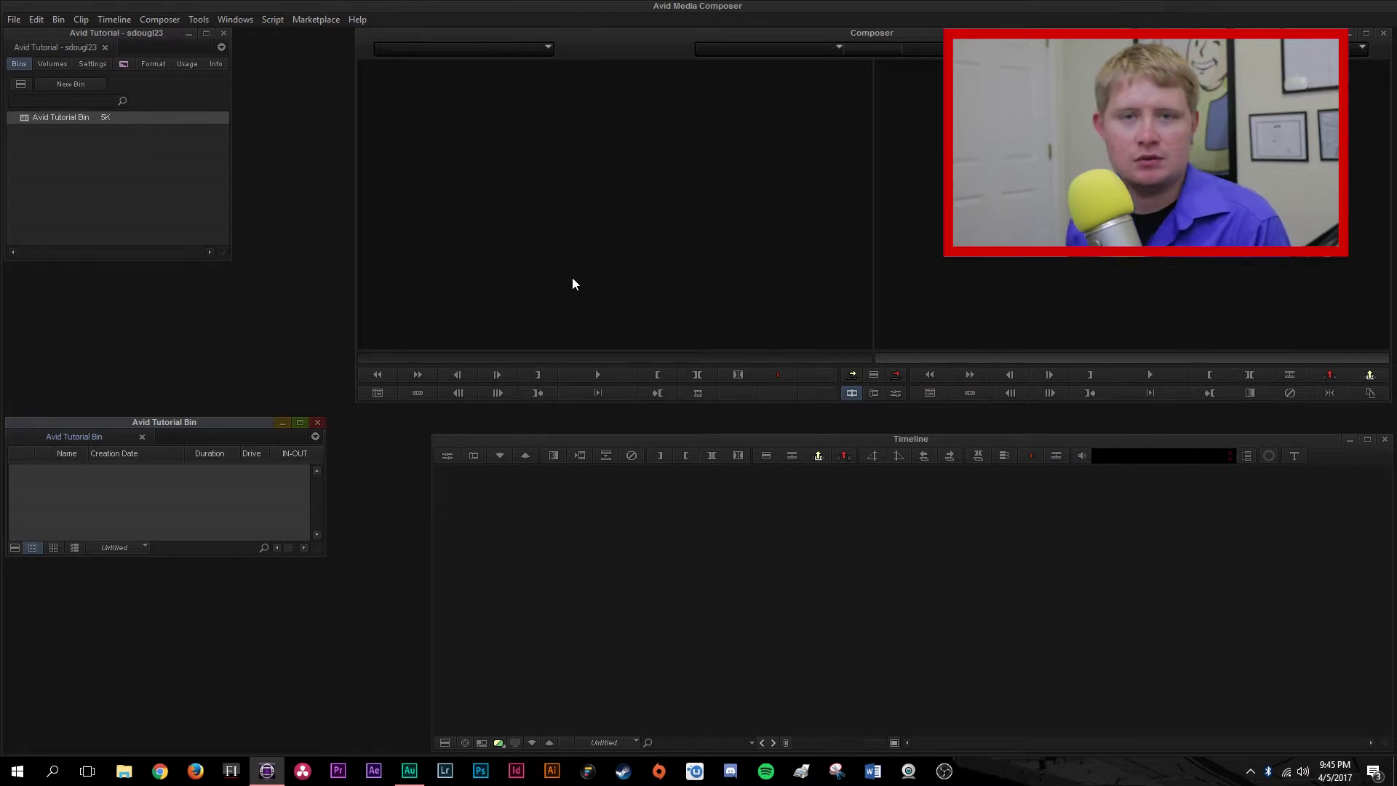
Step: Examine the project window's bins, volumes, settings, effects and format presets without changing anything
click(106, 32)
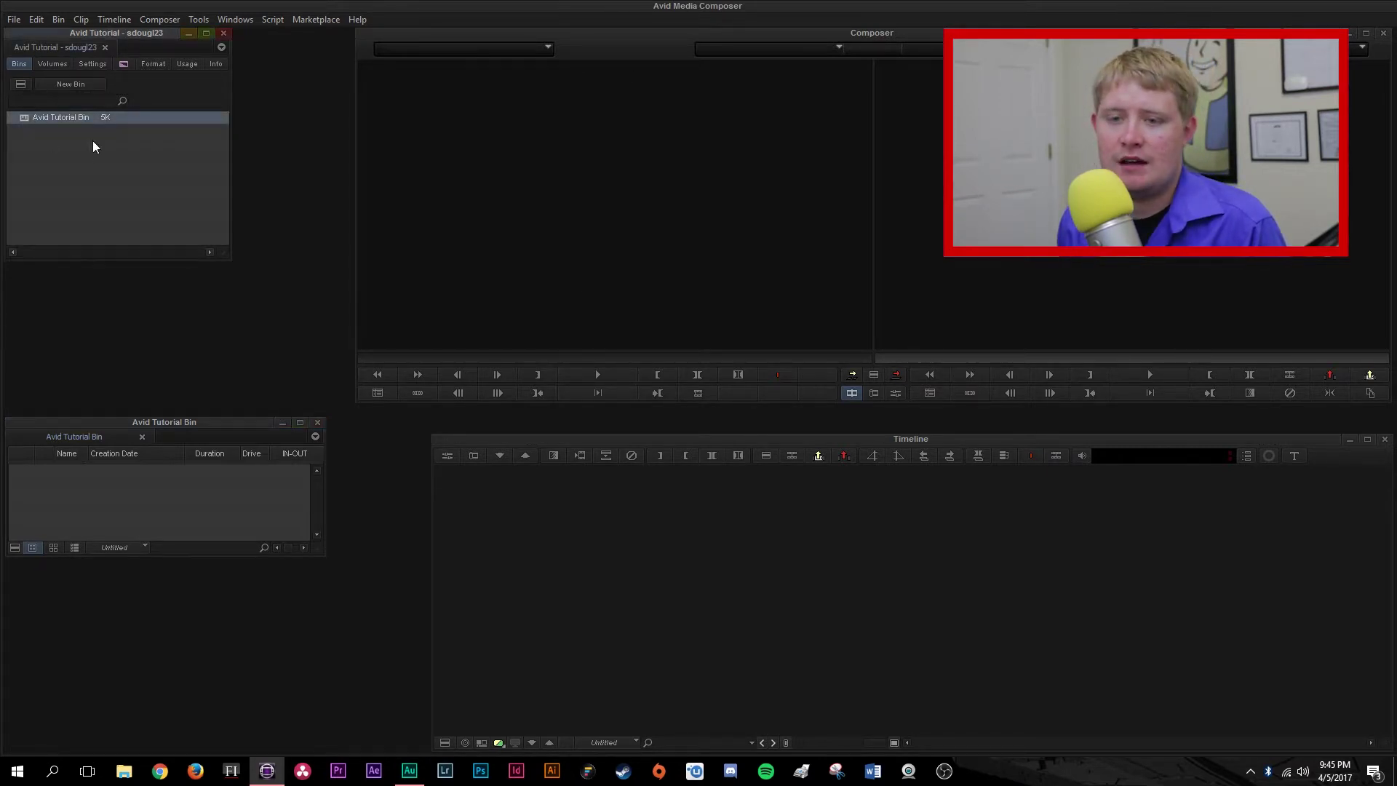
click(52, 168)
click(52, 64)
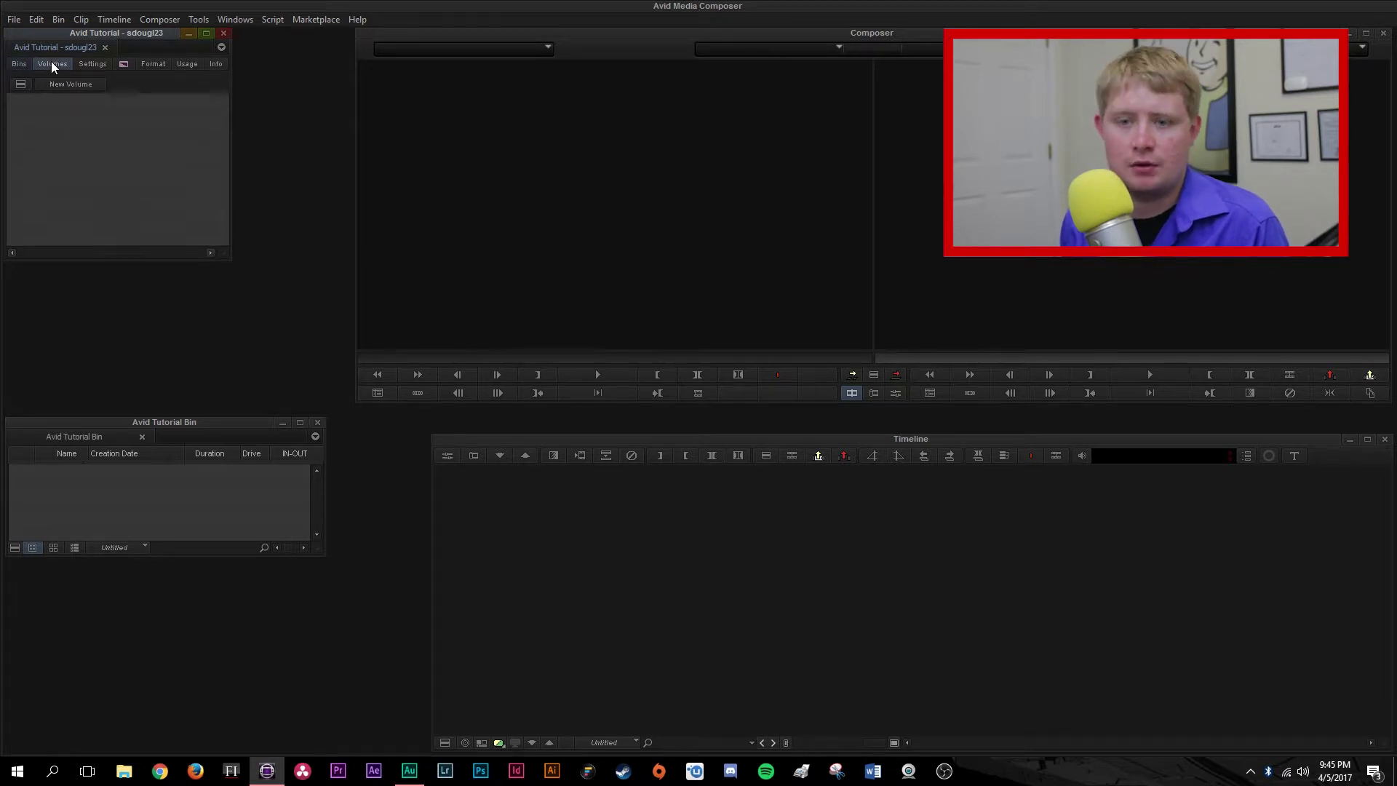
click(89, 63)
scroll(69, 158, up, 8)
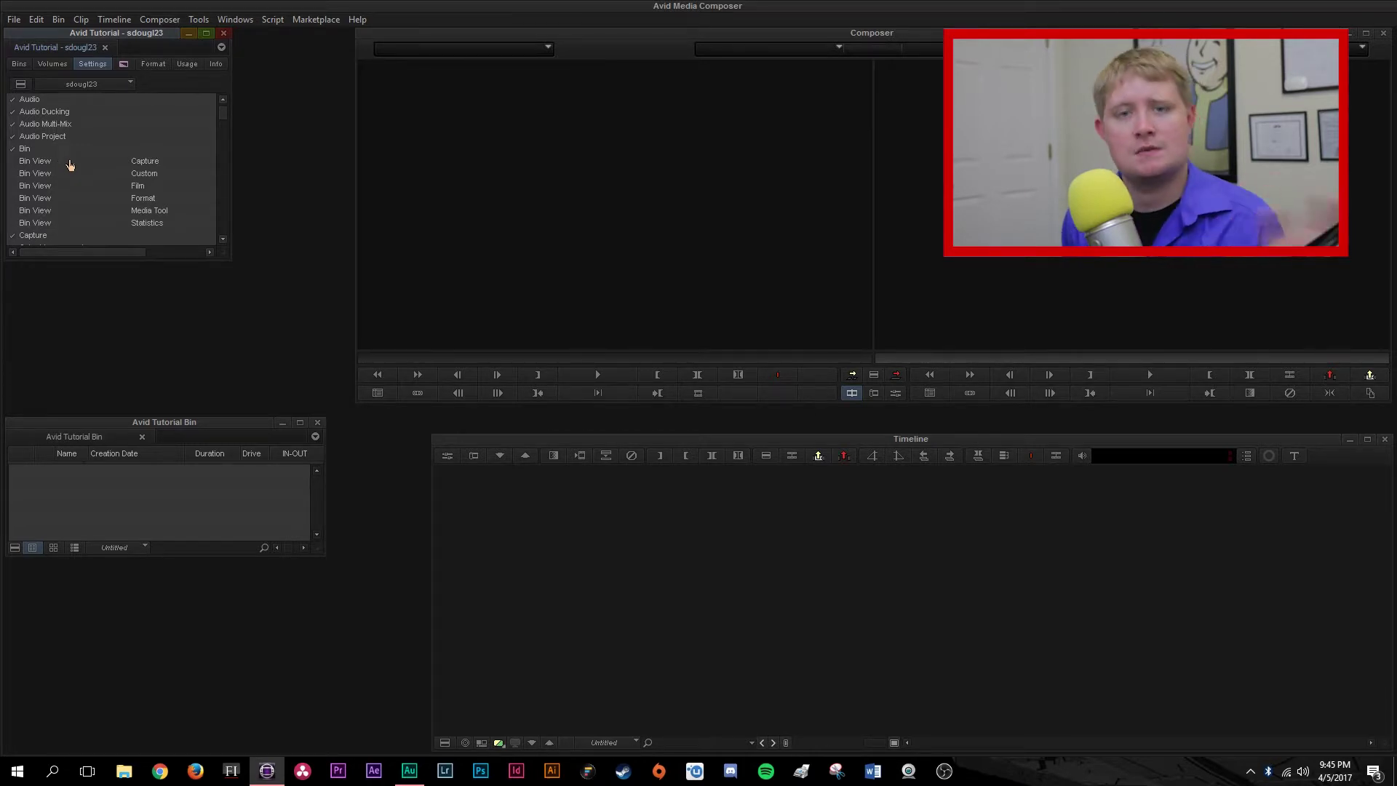
click(124, 64)
scroll(163, 190, up, 10)
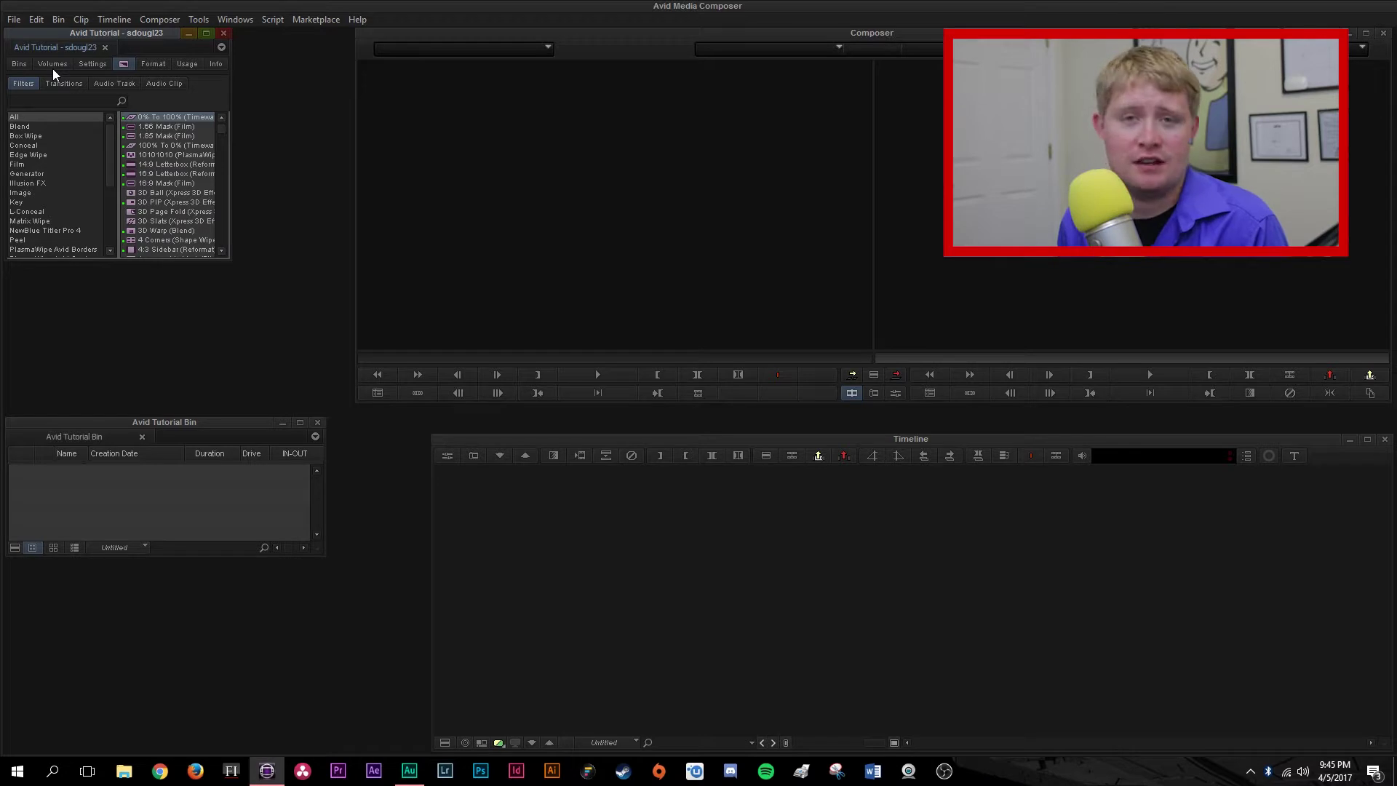
click(153, 63)
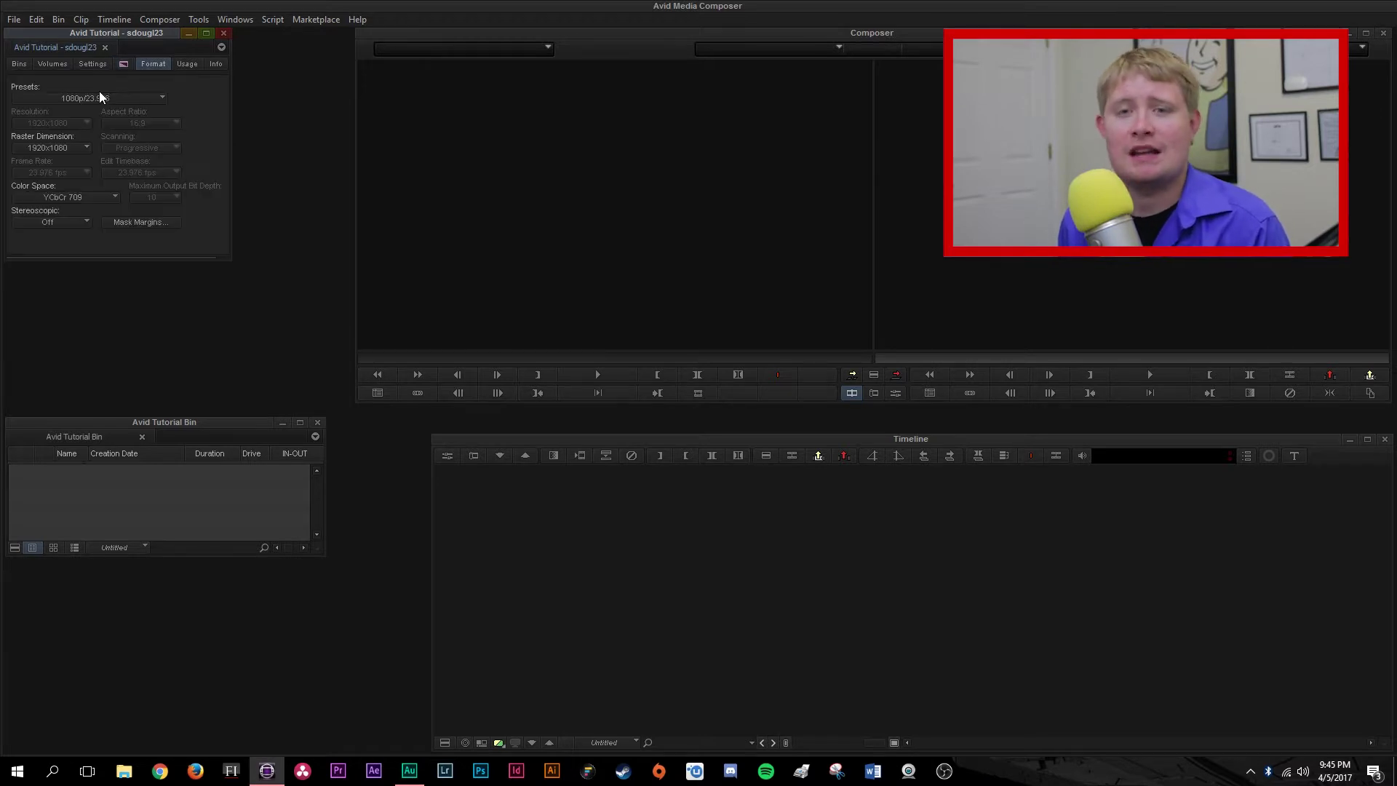
click(96, 96)
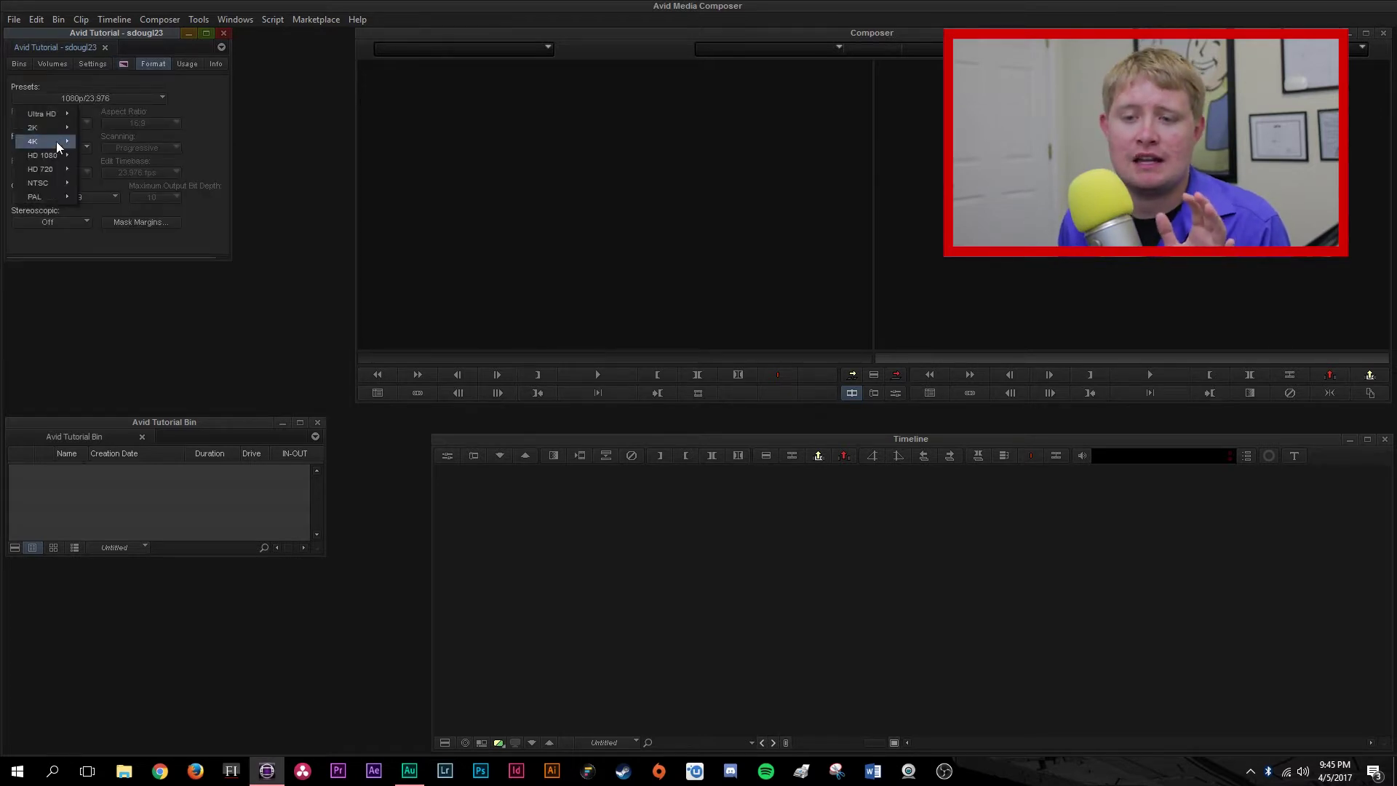
click(215, 108)
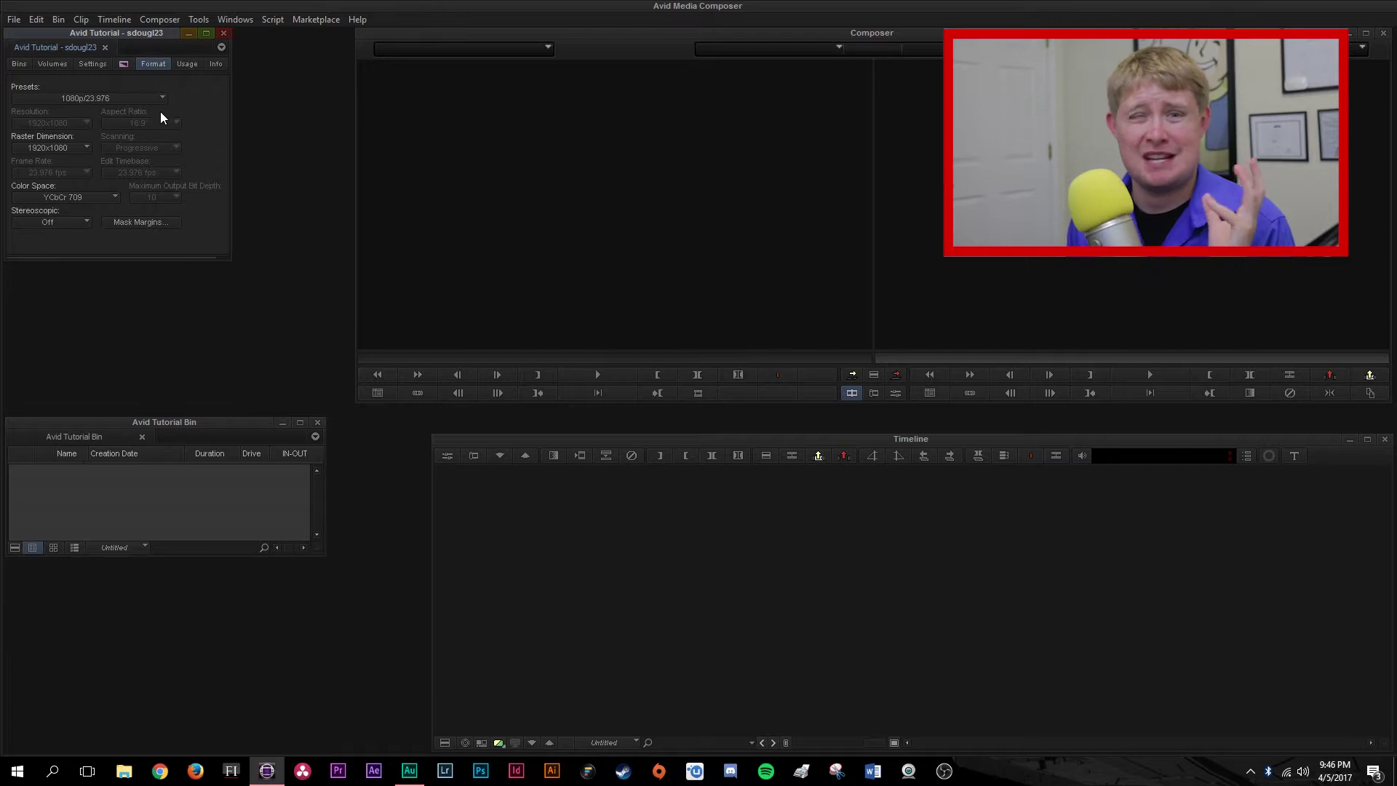
Step: Rename the project's default bin, Avid Tutorial Bin, as Sequences
click(18, 63)
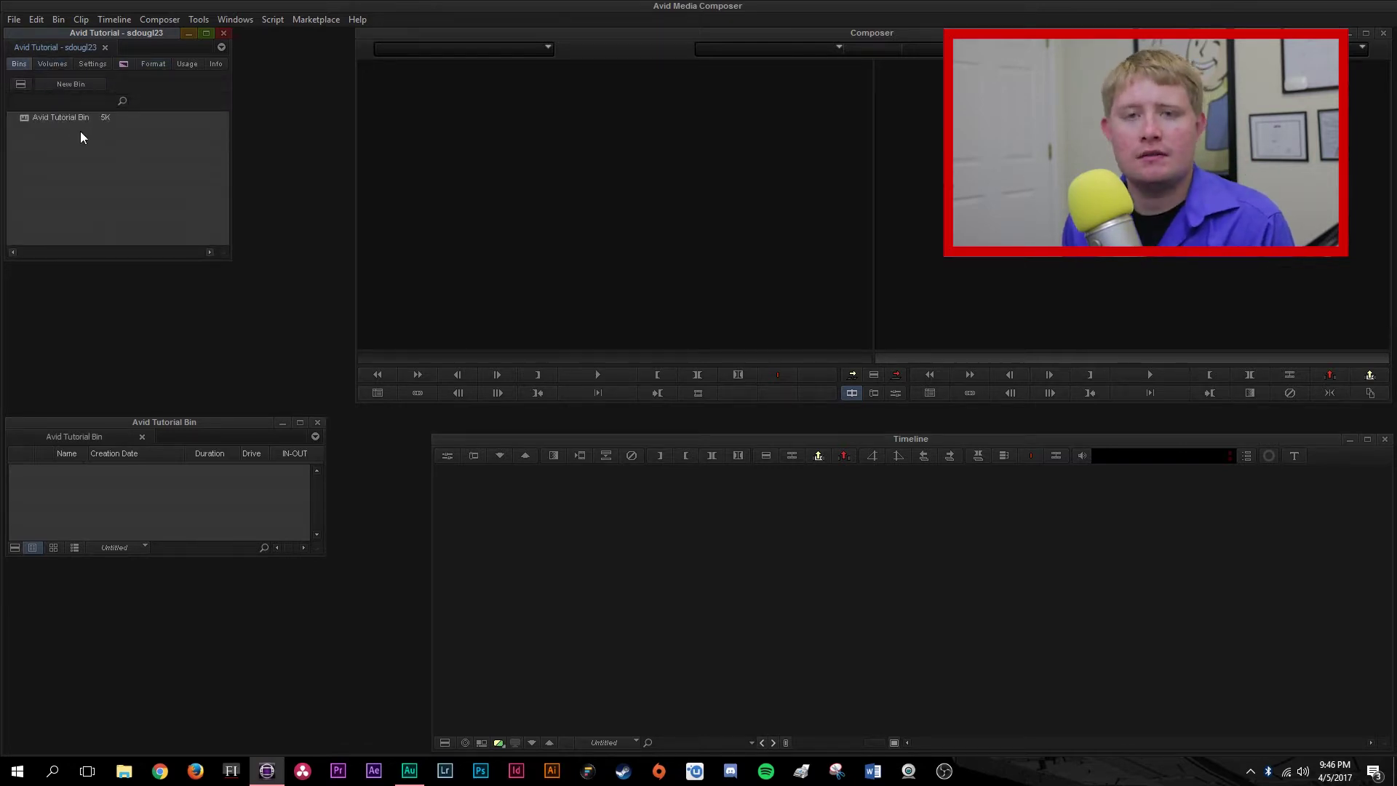
click(62, 117)
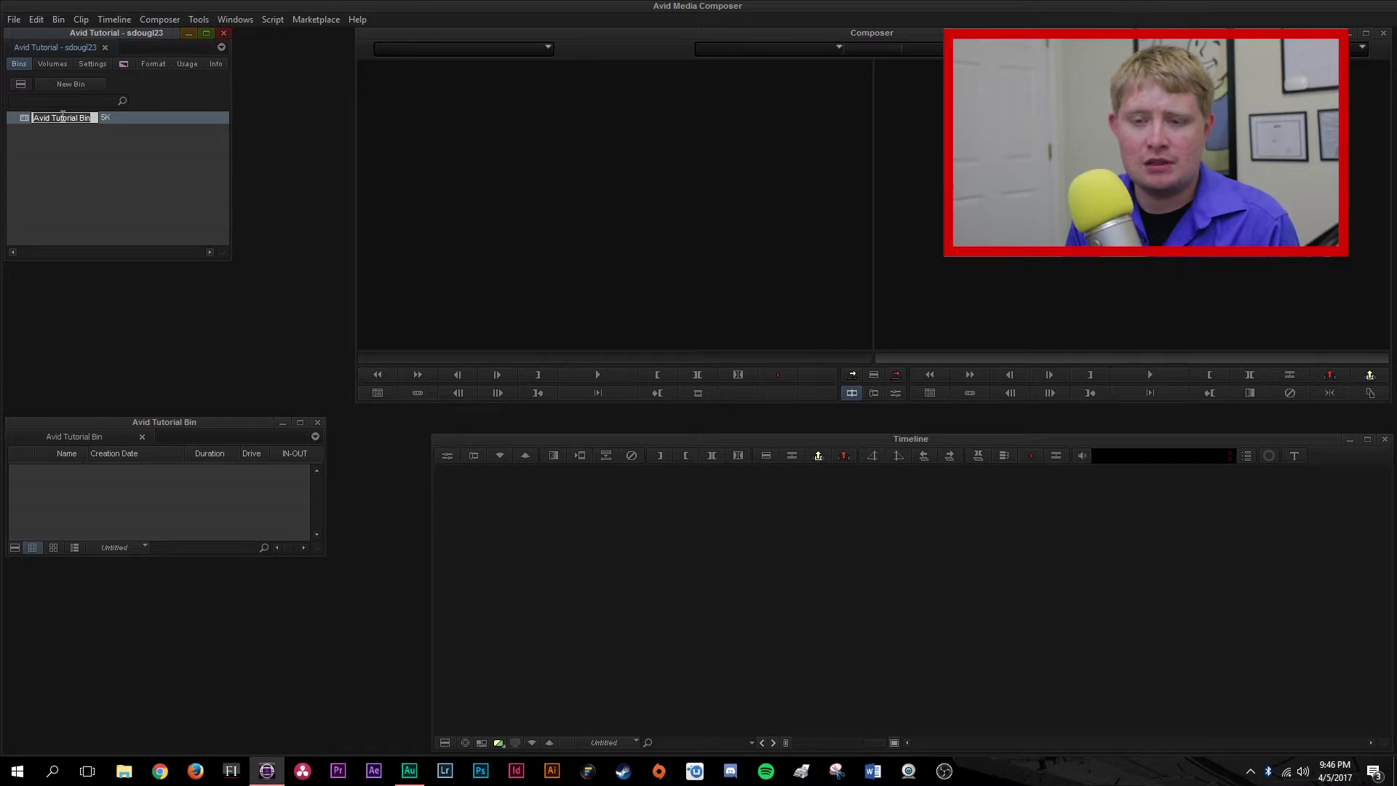
text(Sequences)
key(Return)
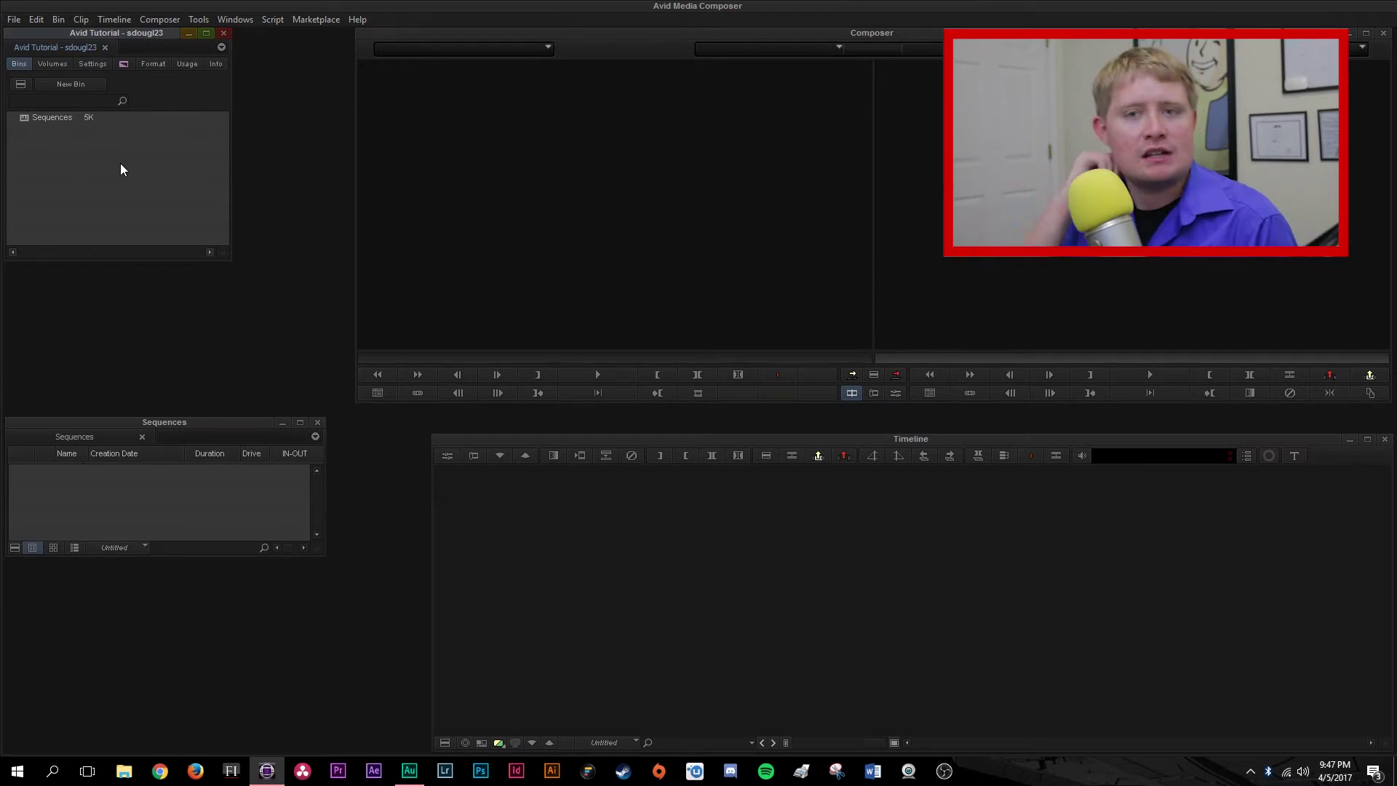
Step: Create a new bin named Adjustments and close its bin window
click(70, 84)
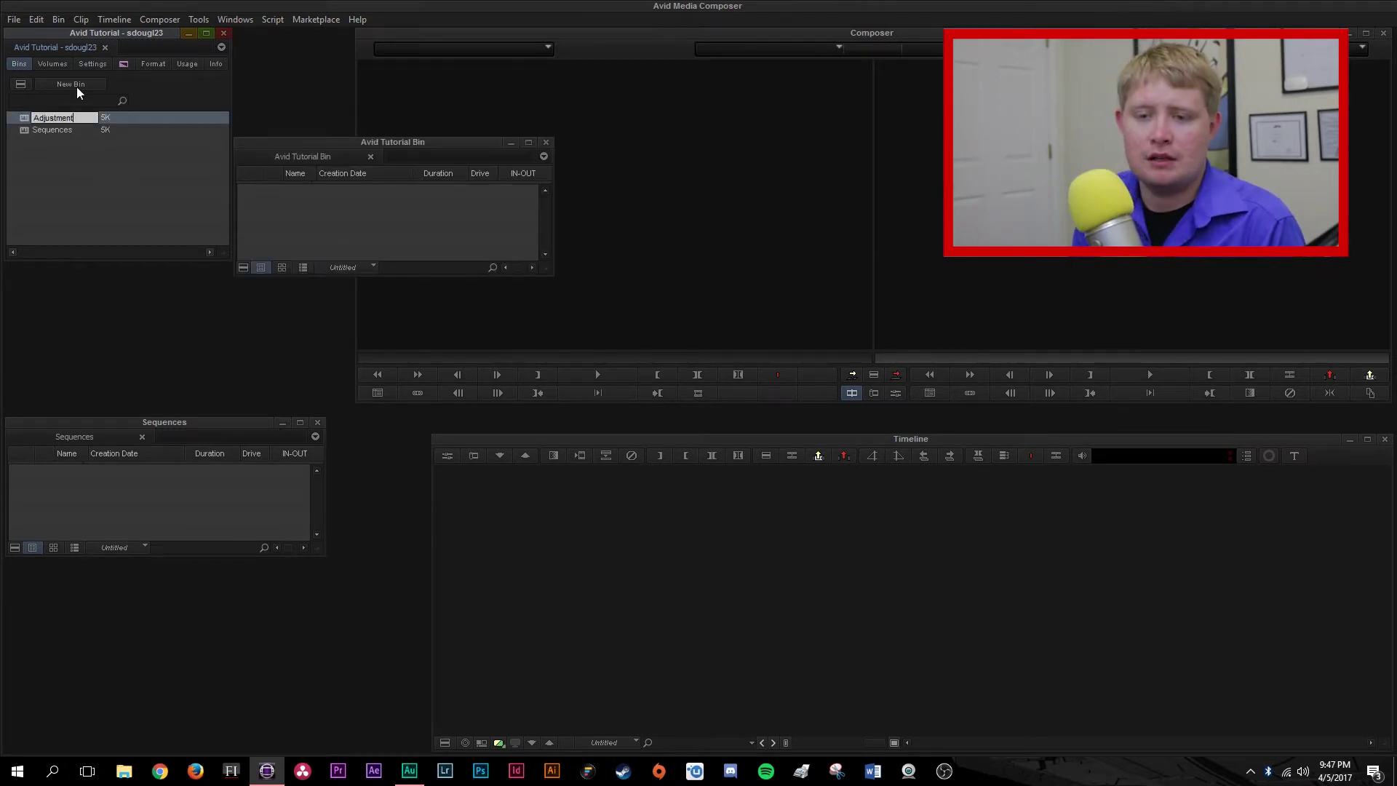
click(84, 142)
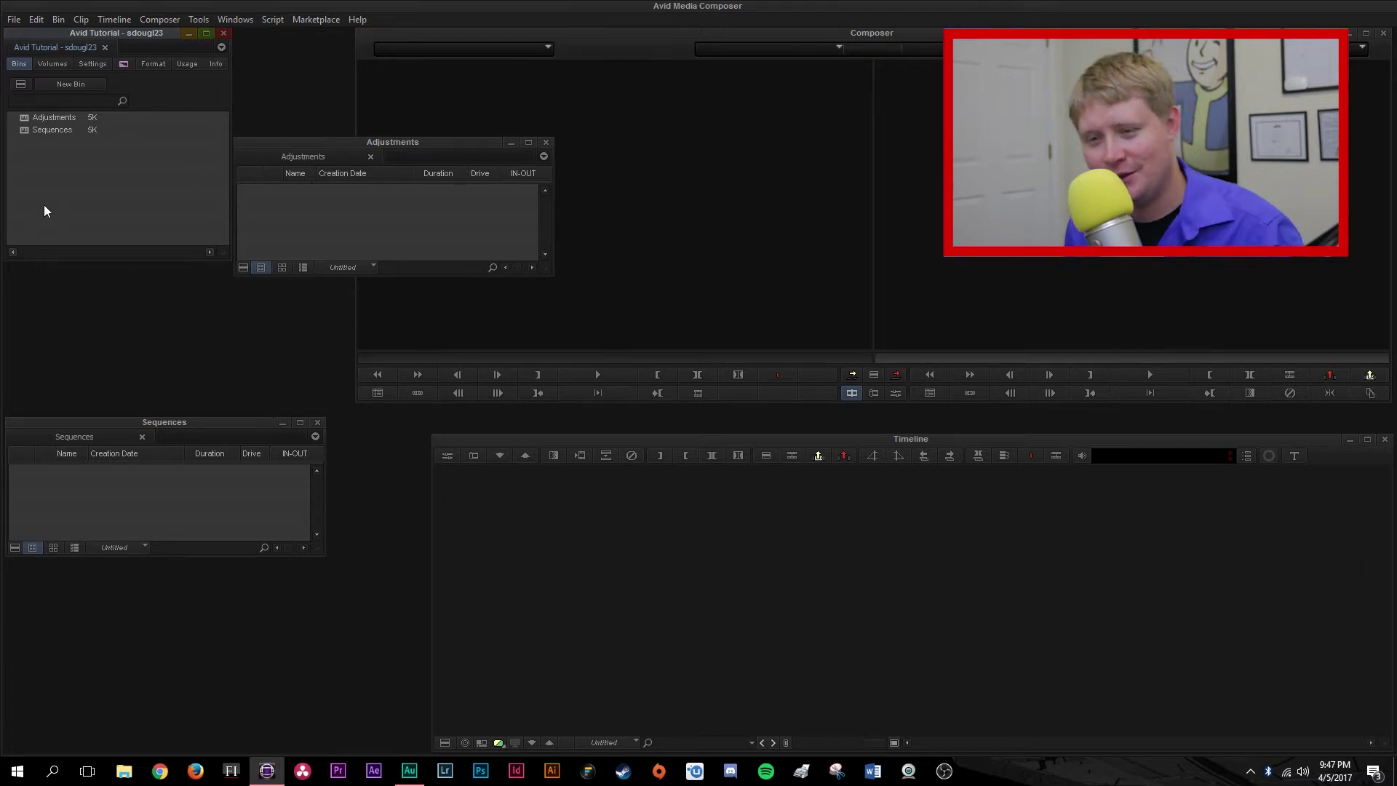
click(546, 142)
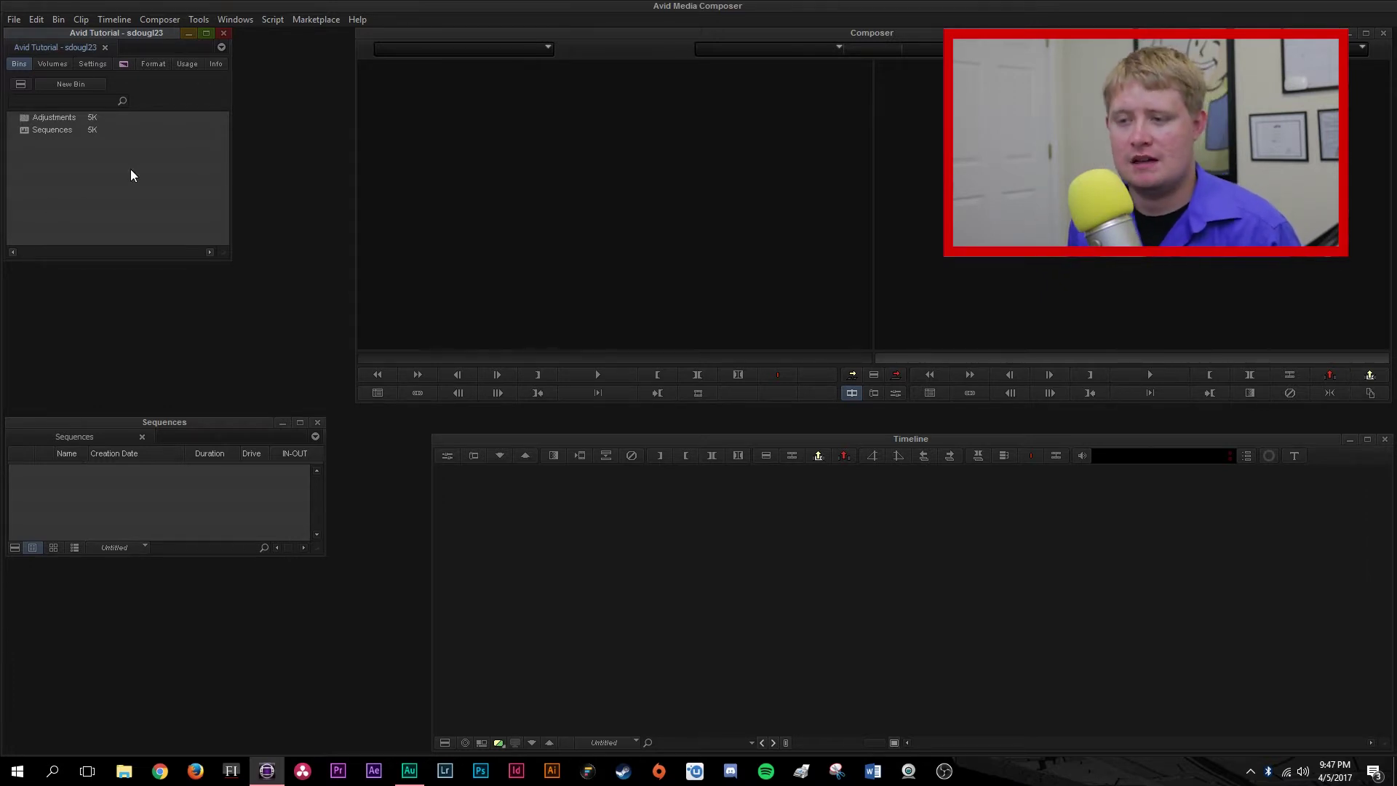
Step: Create a new bin named Raw Footage in the project
click(60, 88)
text(R)
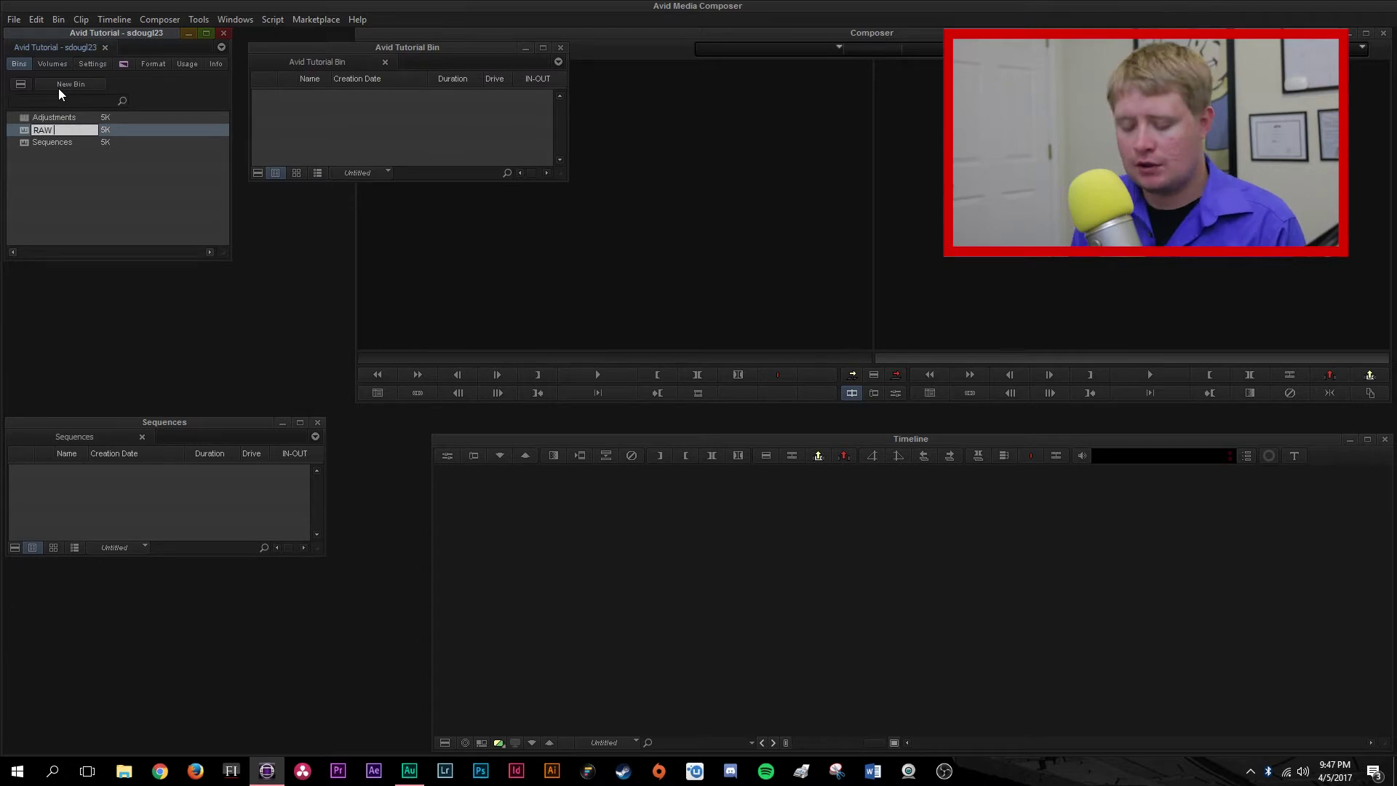
text(aw Foota)
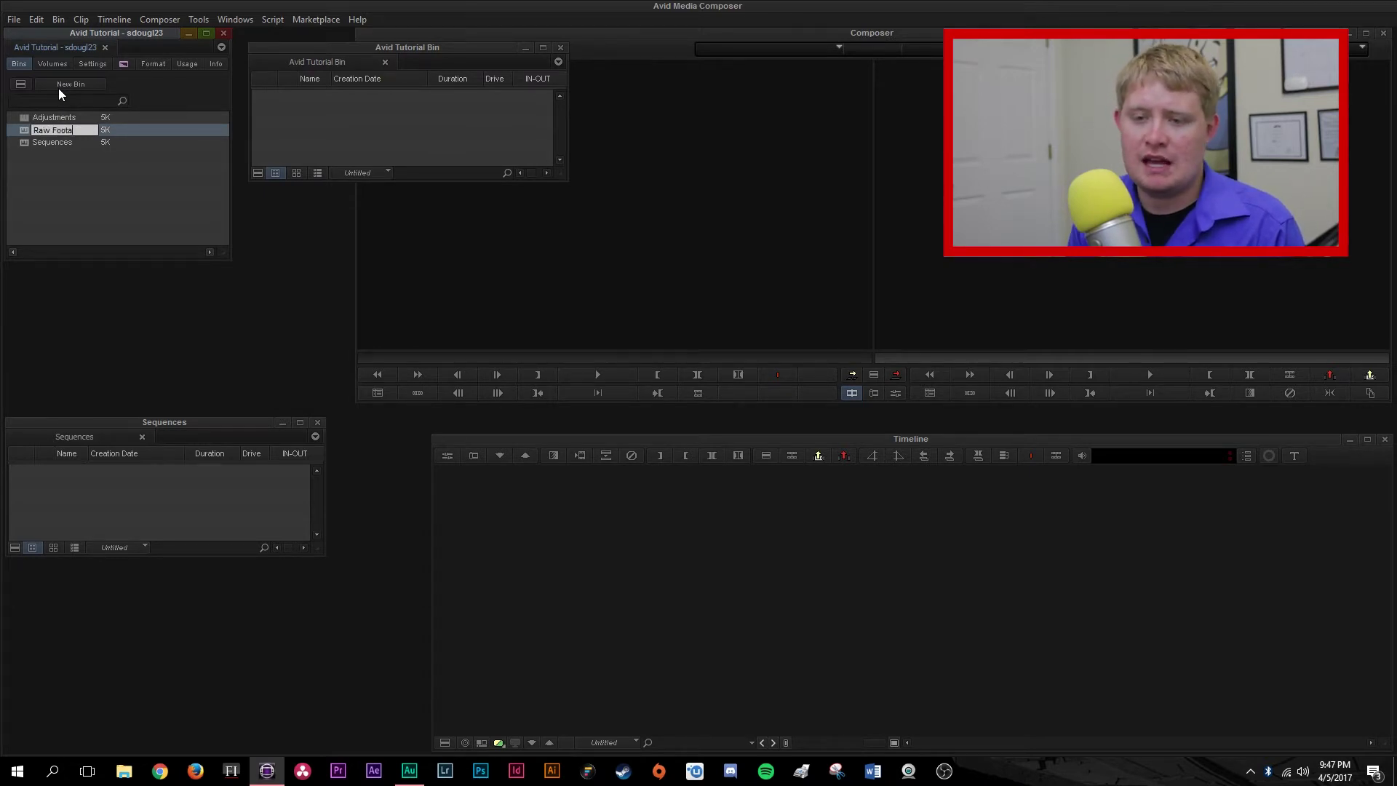
text(ge)
key(Return)
click(324, 146)
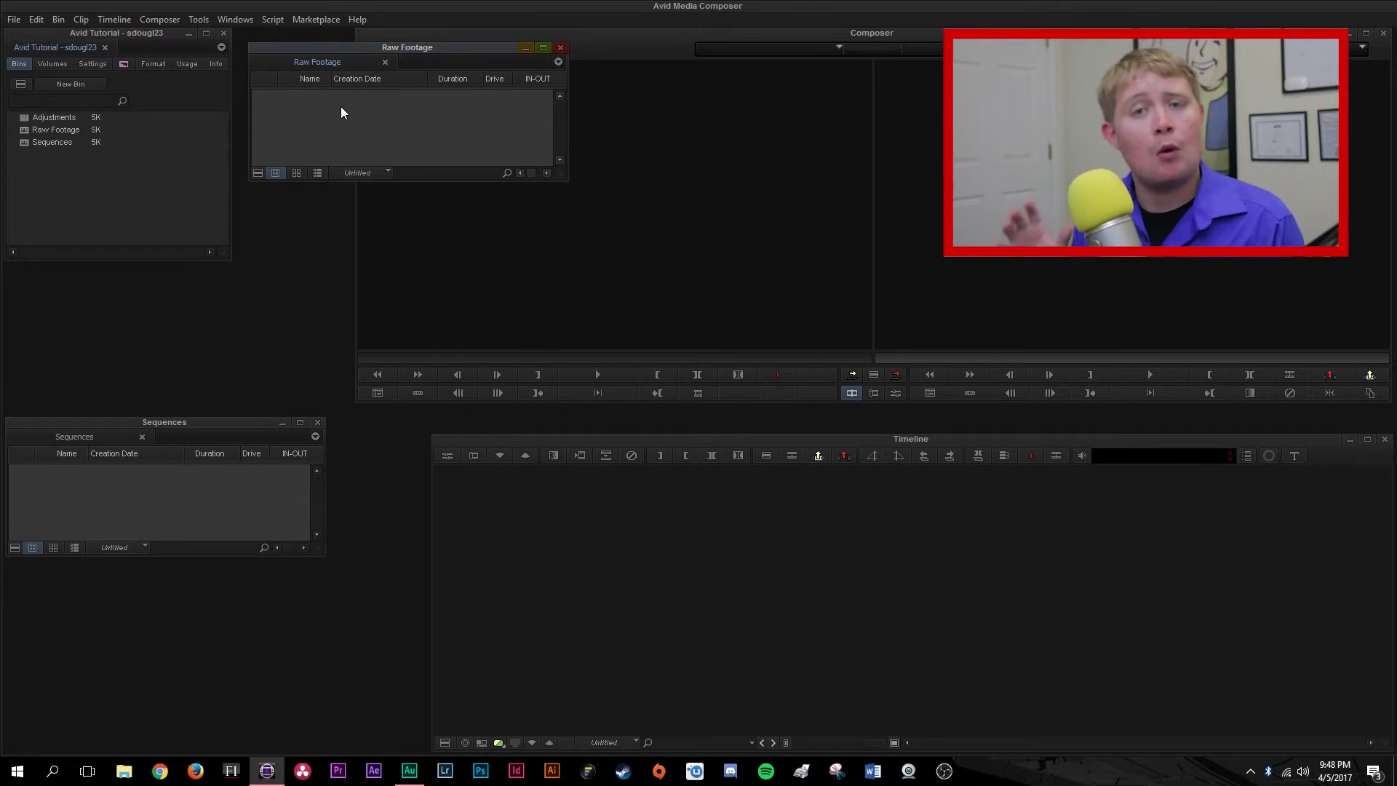
Step: Create two more bins in the project, named Raw Audio and SFX
right_click(49, 196)
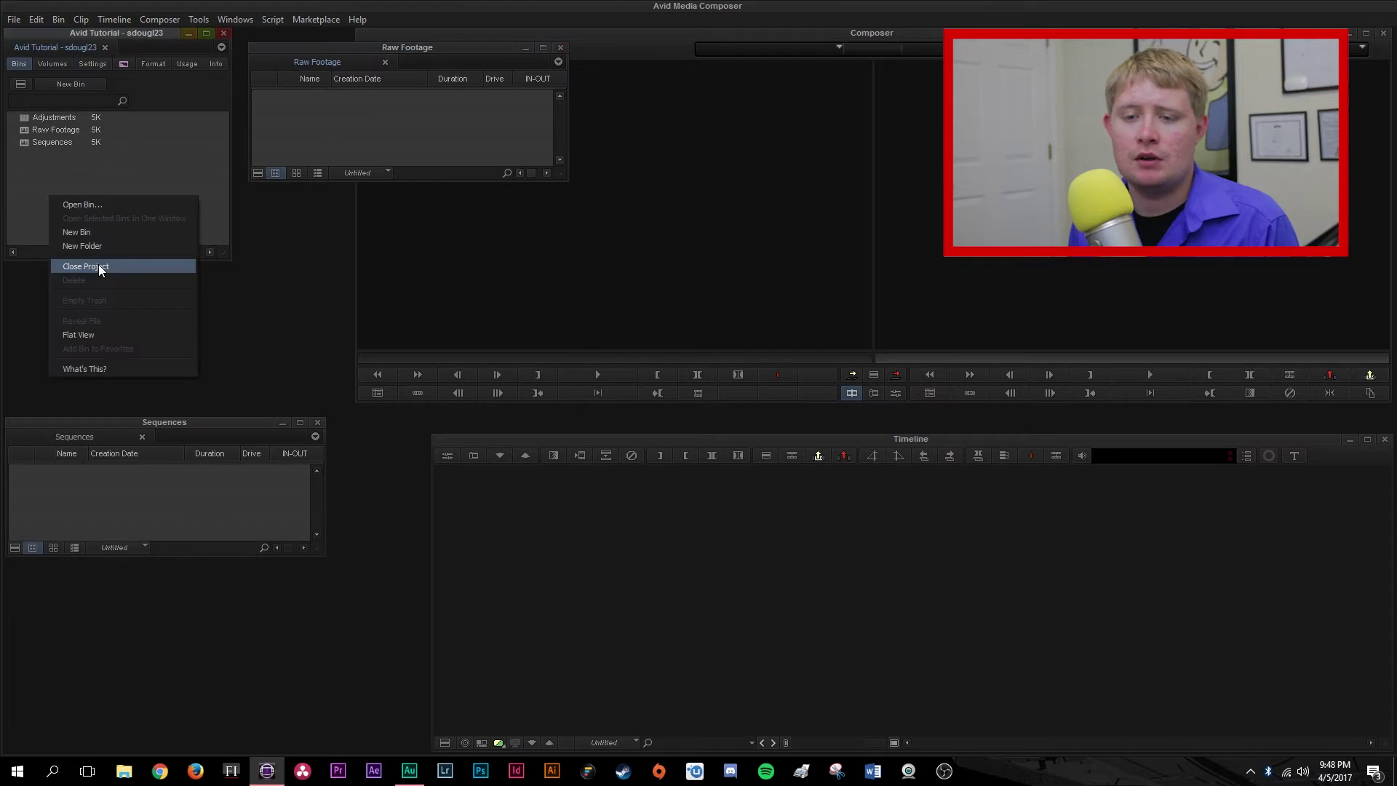
click(77, 232)
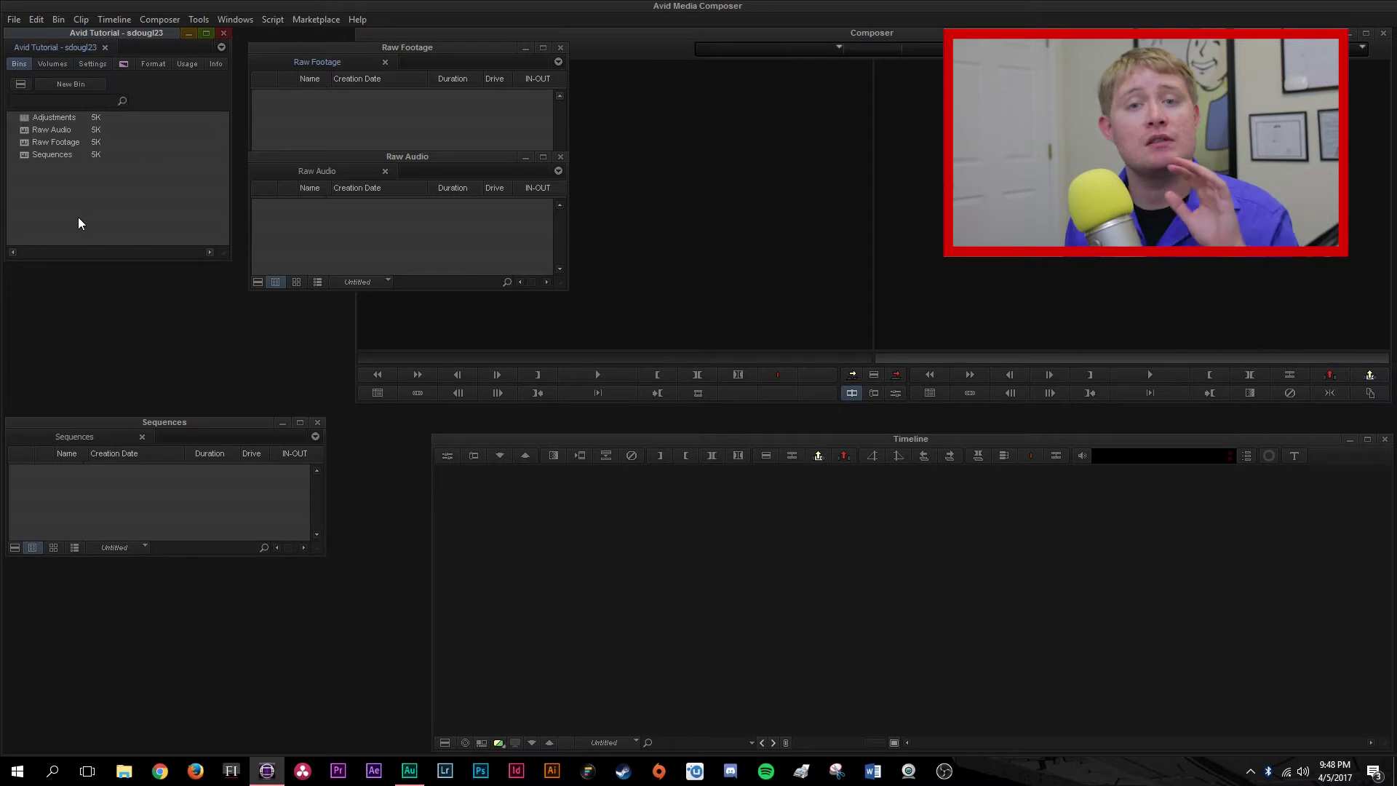
click(57, 85)
text(SFX)
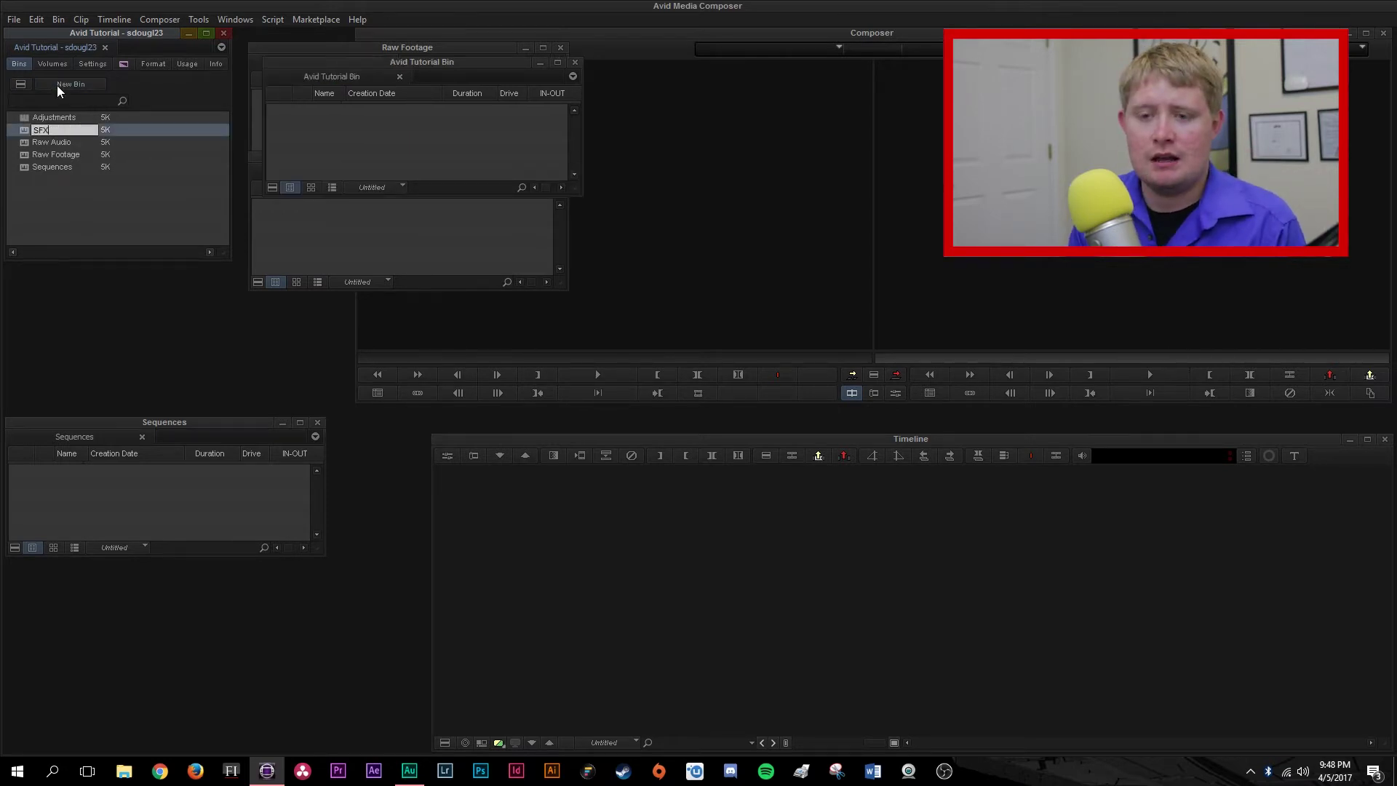
click(93, 207)
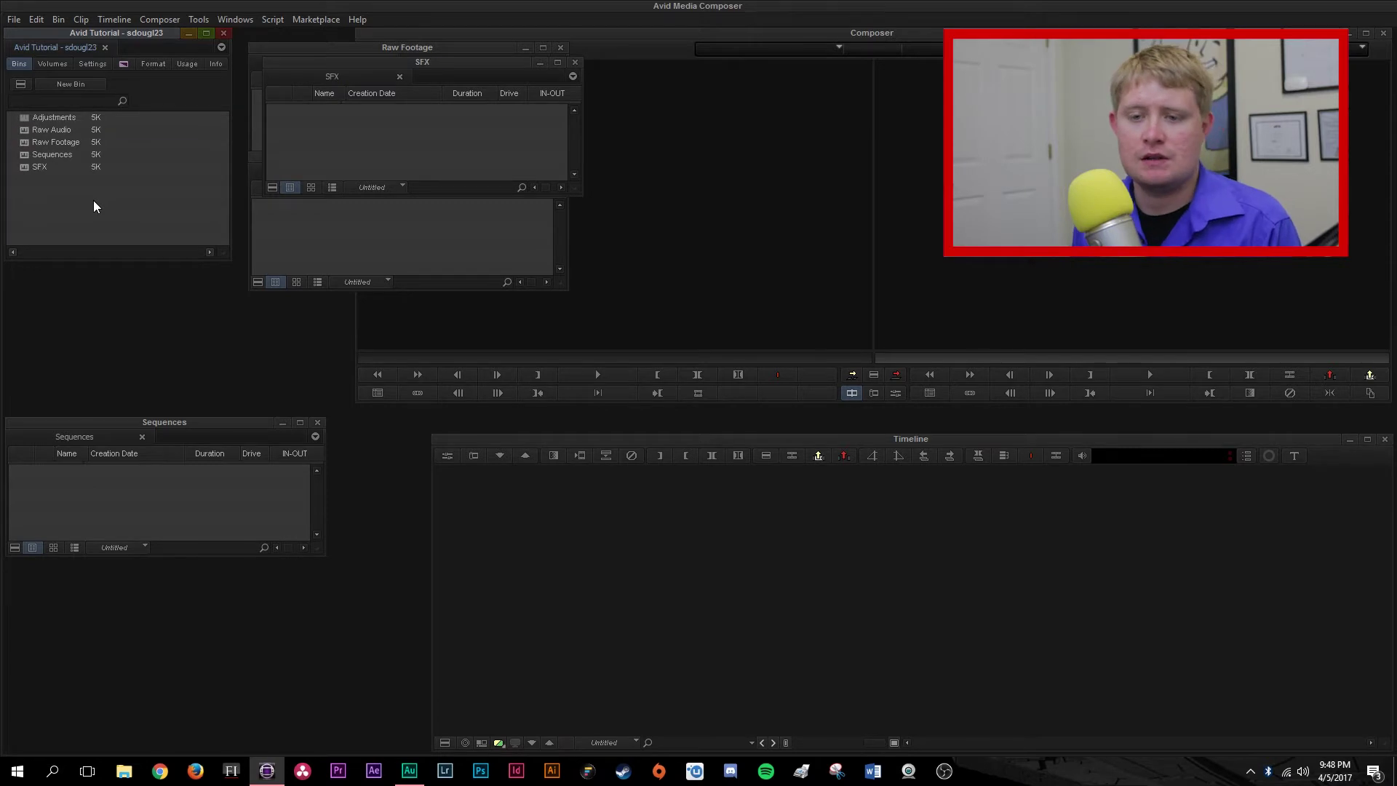
Step: Create a new bin named Music in the project
click(61, 85)
text(Music)
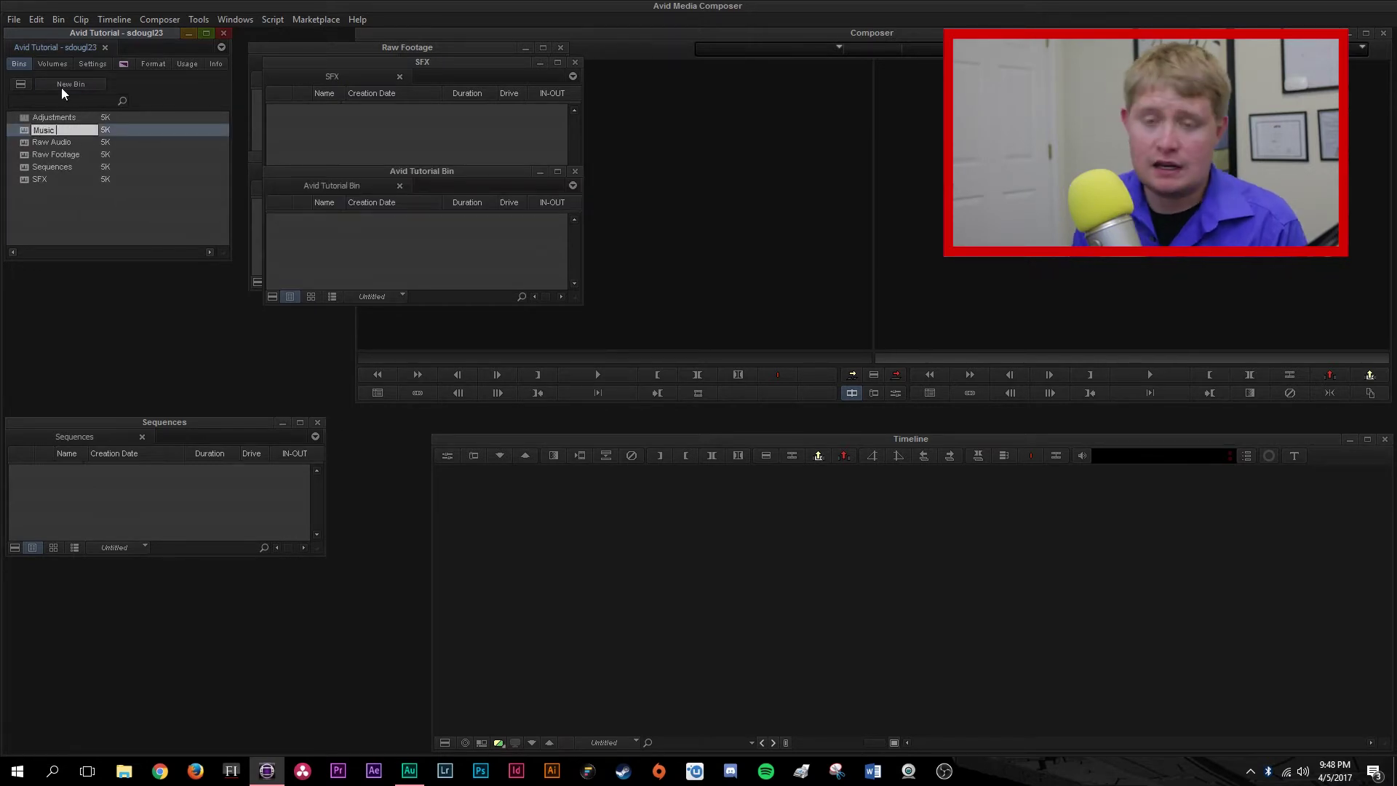
key(Return)
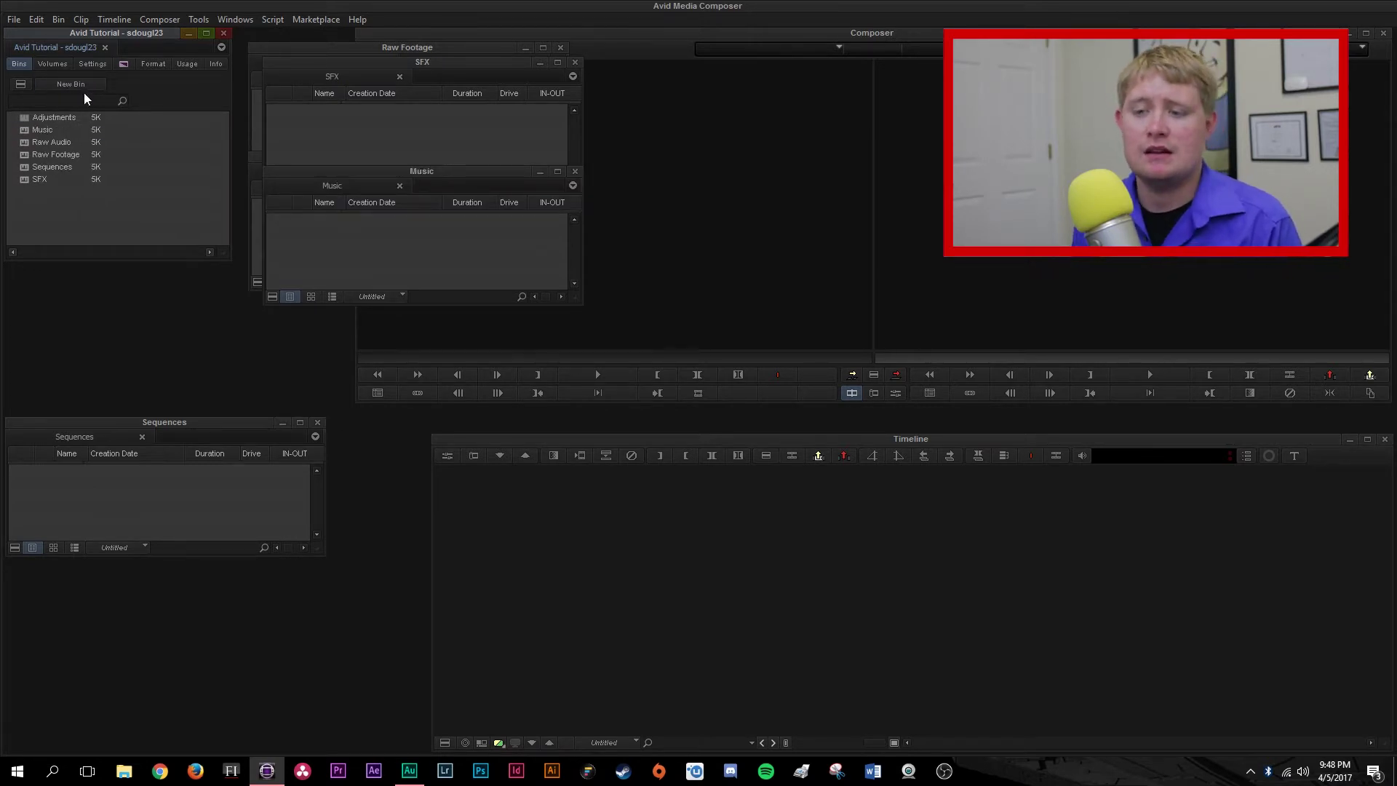
Step: Create a project folder named Sound and move the SFX, Raw Audio and Music bins into it
right_click(64, 208)
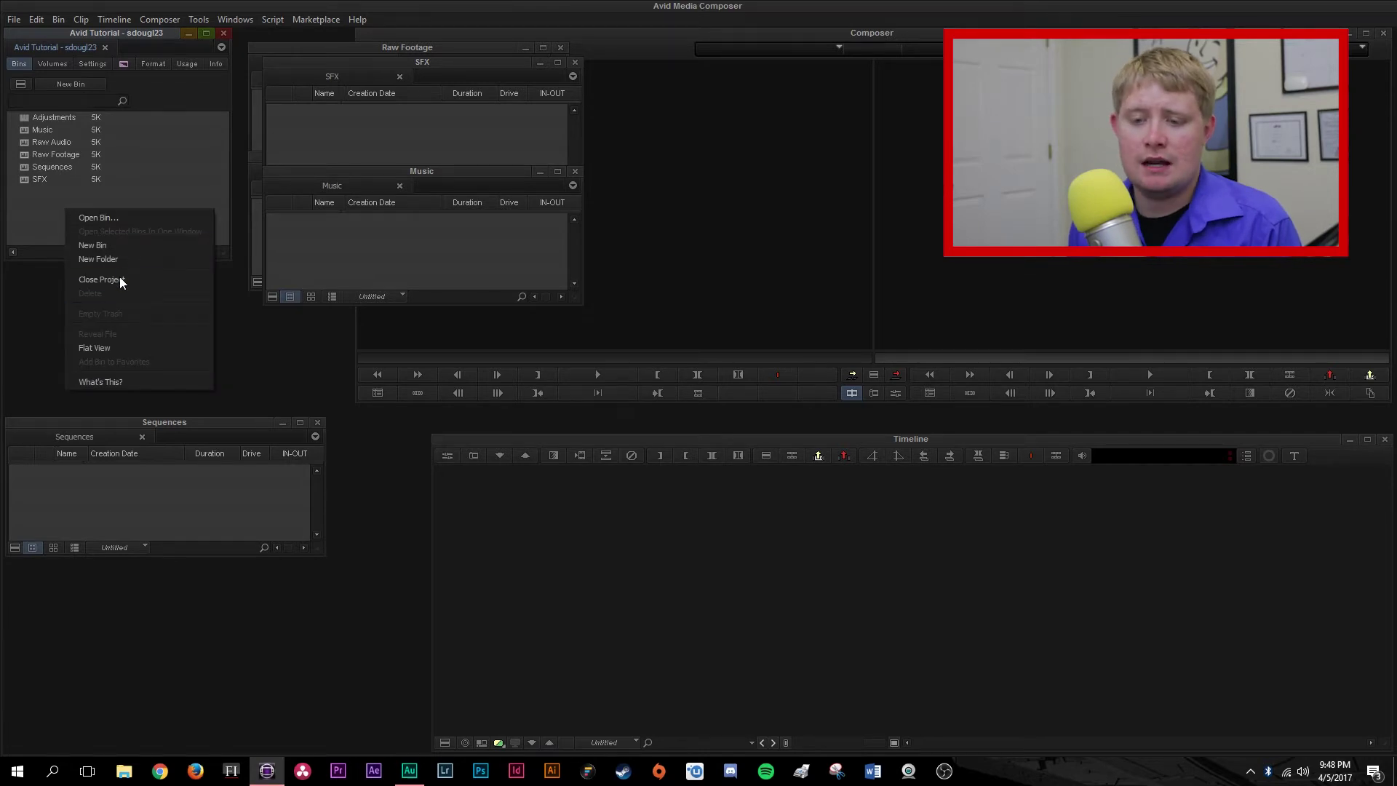
click(110, 259)
text(Sound)
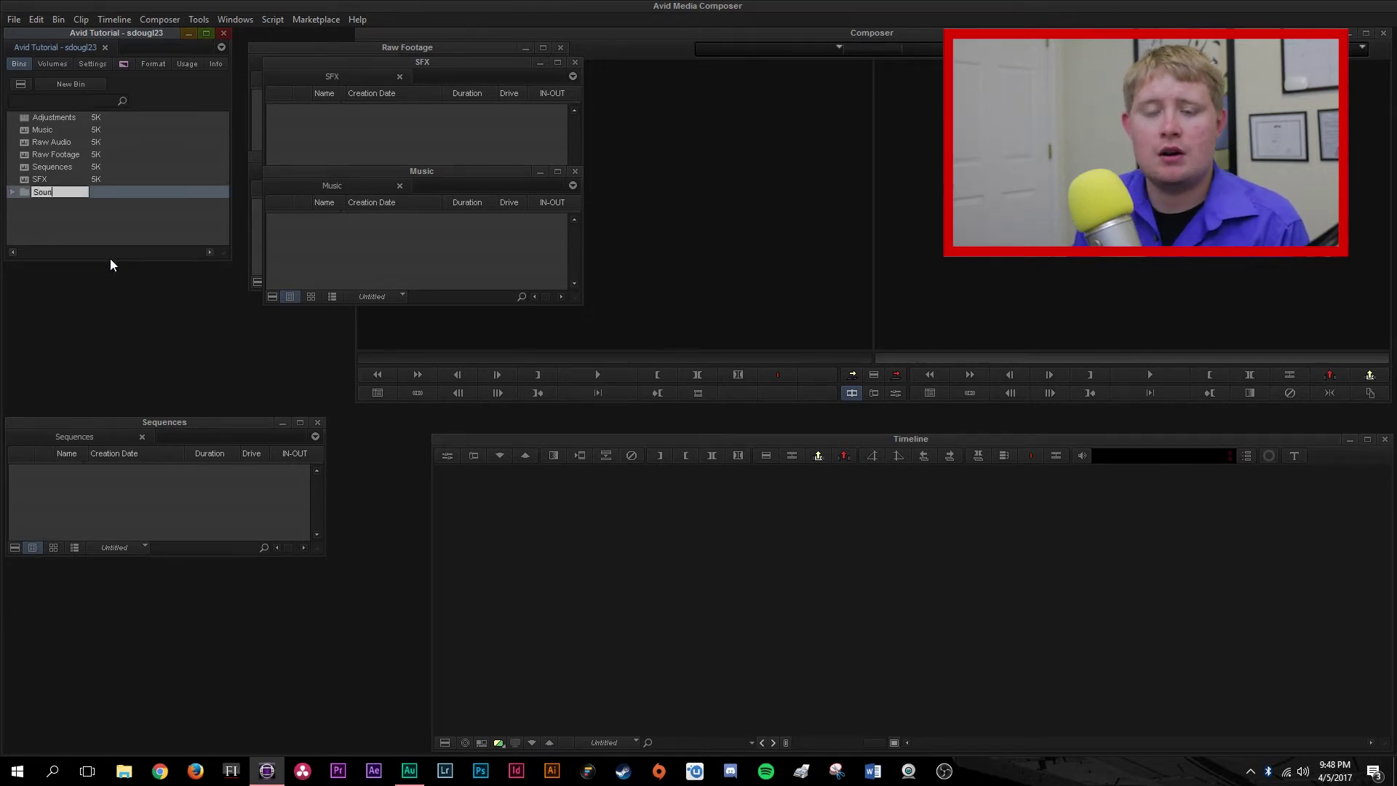
key(Return)
drag(38, 179, 25, 189)
mouse_move(20, 142)
mouse_down()
mouse_move(28, 179)
mouse_move(29, 164)
mouse_up()
click(28, 131)
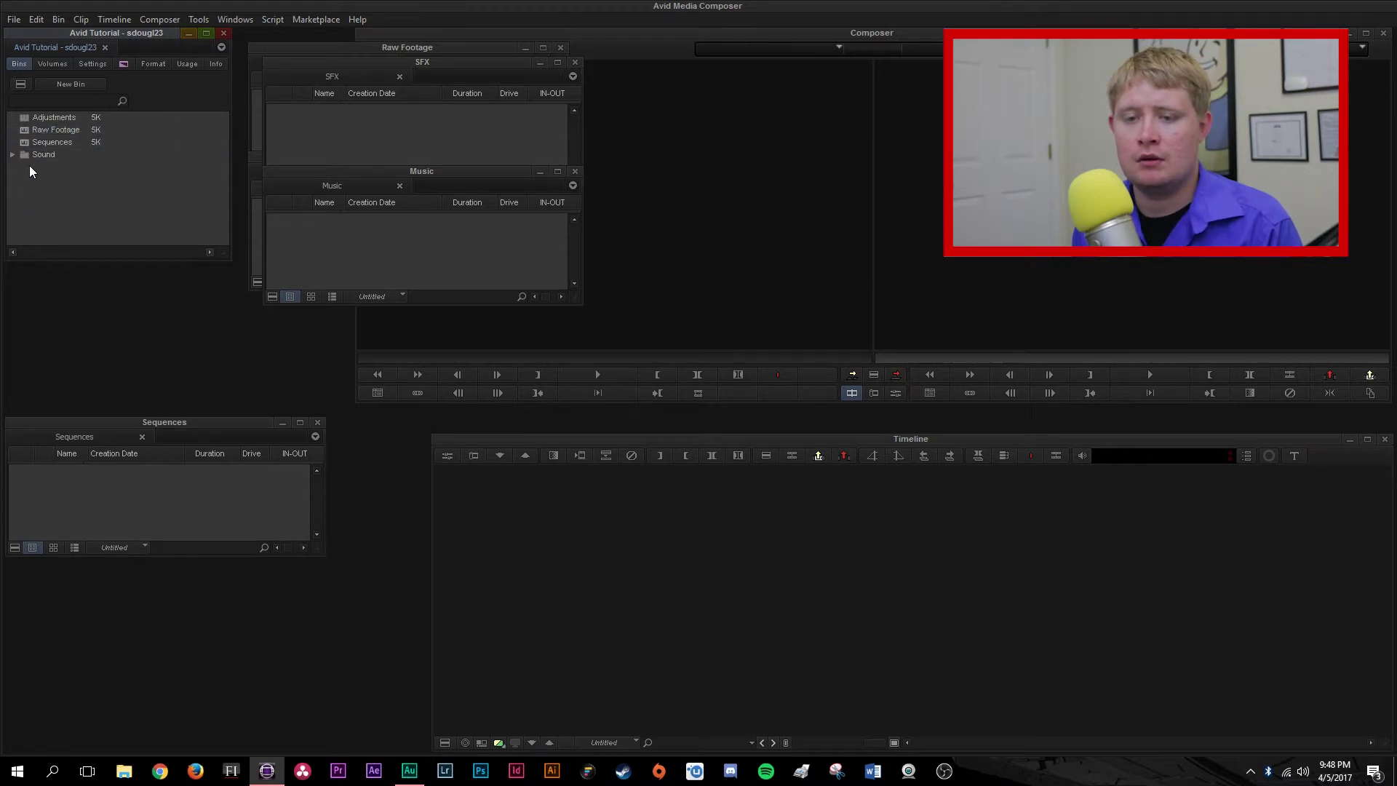
Step: Create a project folder named Sequences and move the Sequences bin into it
right_click(62, 180)
click(100, 230)
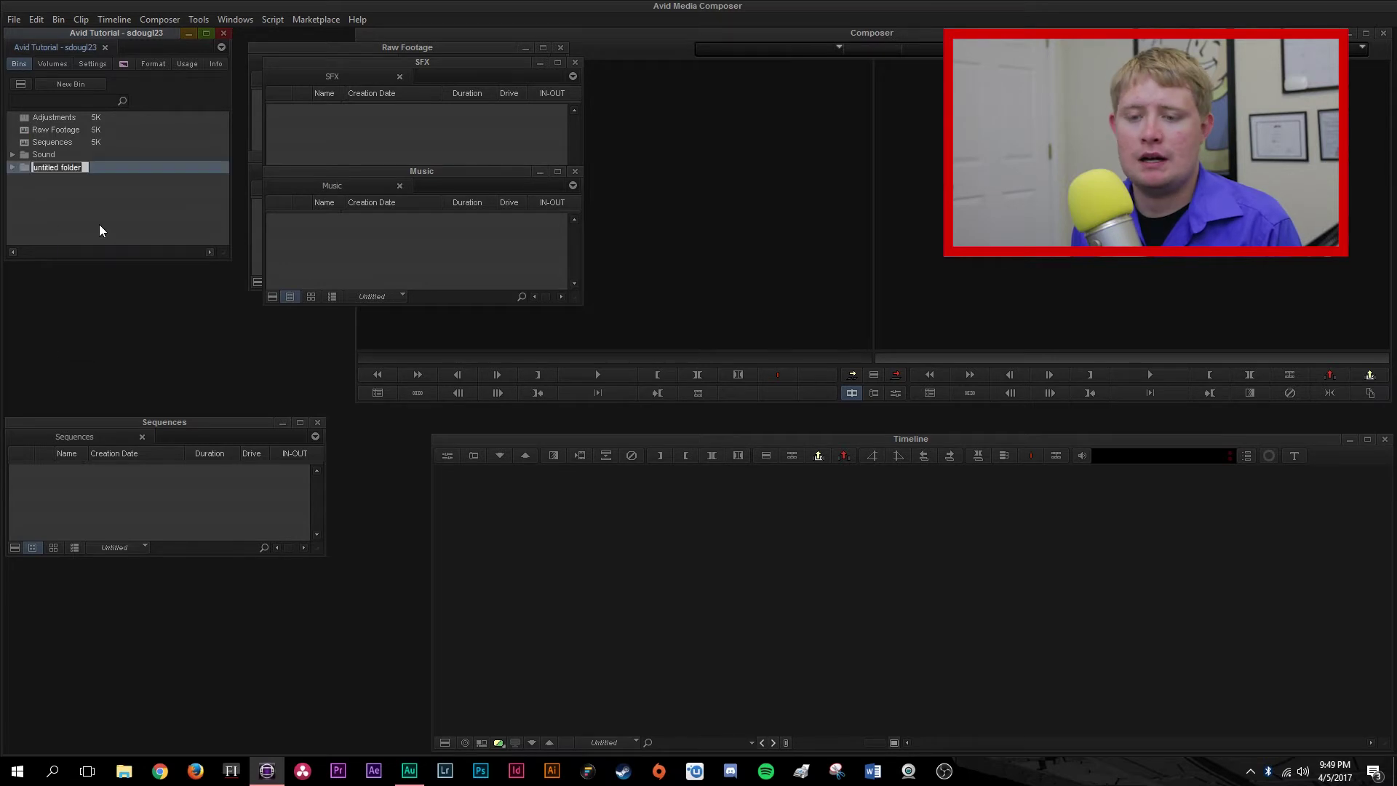
text(Sequences)
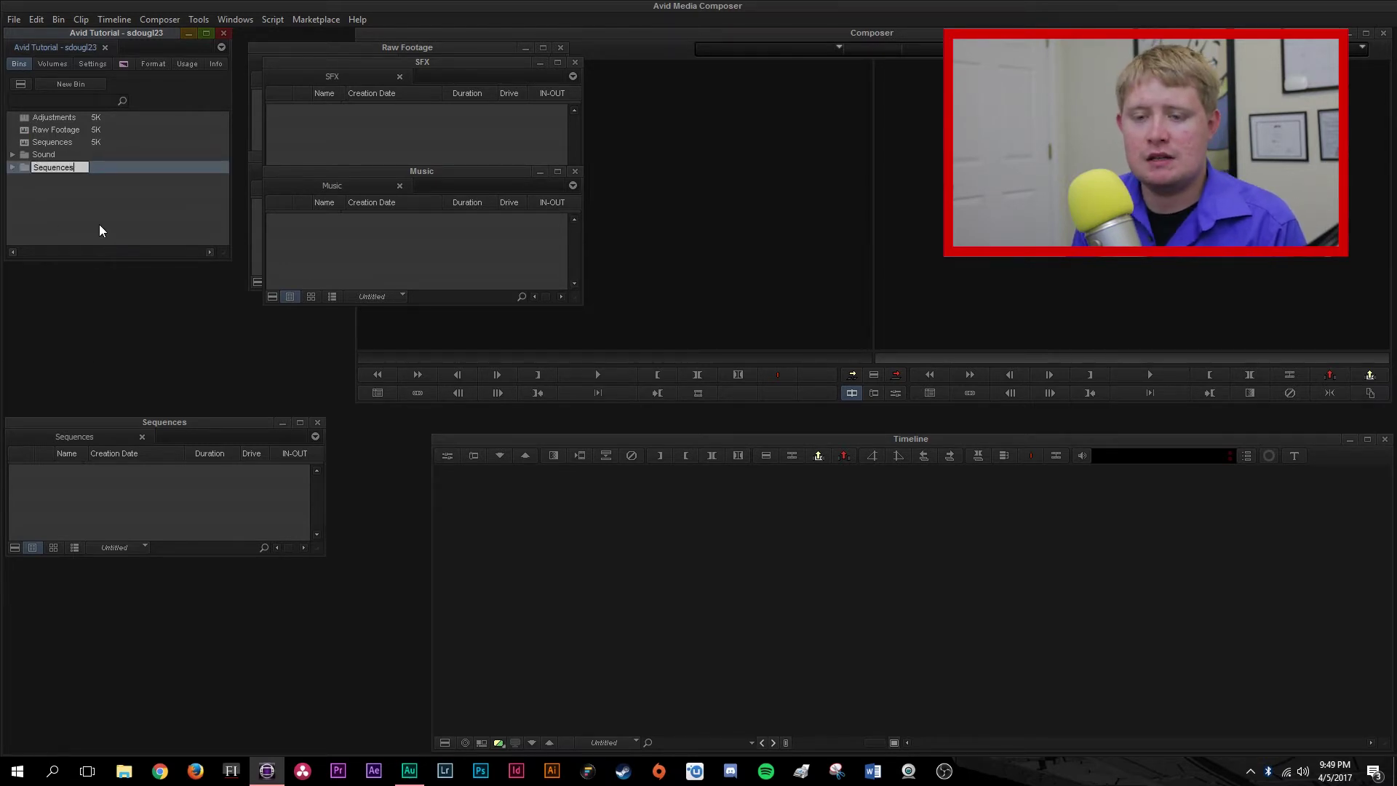
key(Return)
Step: Create a folder named Raw Footage Folder, move the Raw Footage bin into it and expand the folder
right_click(85, 187)
click(82, 246)
text(Raw Footage Foldre)
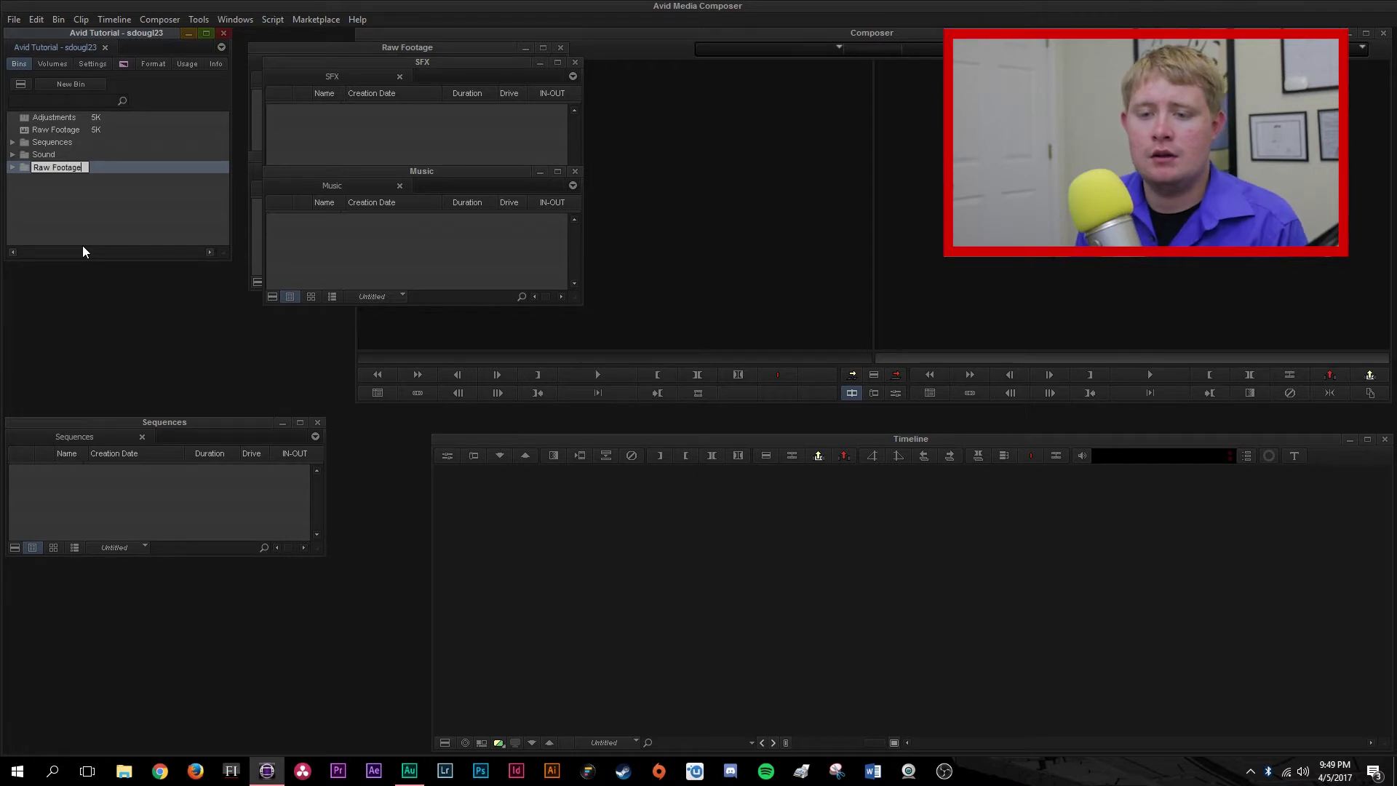
key(Return)
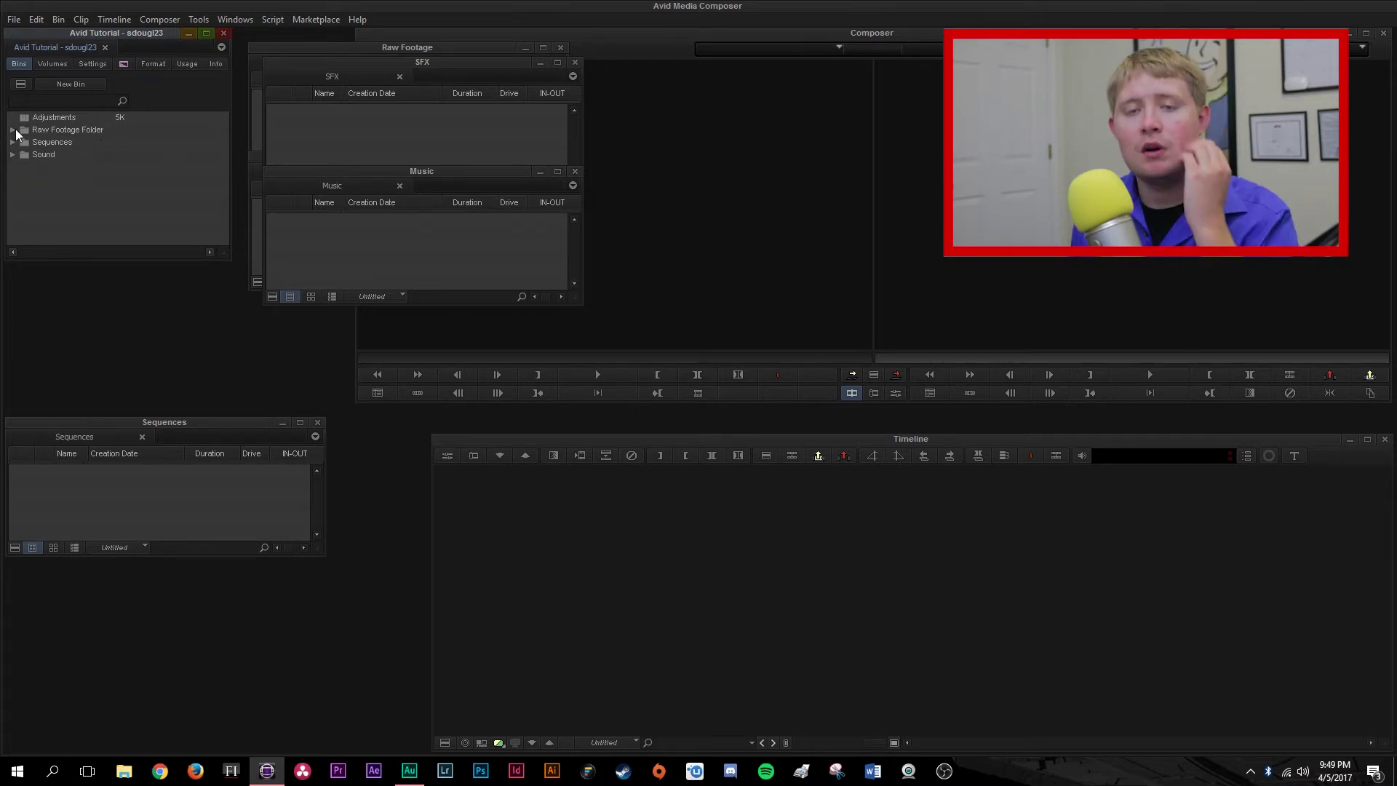
click(13, 129)
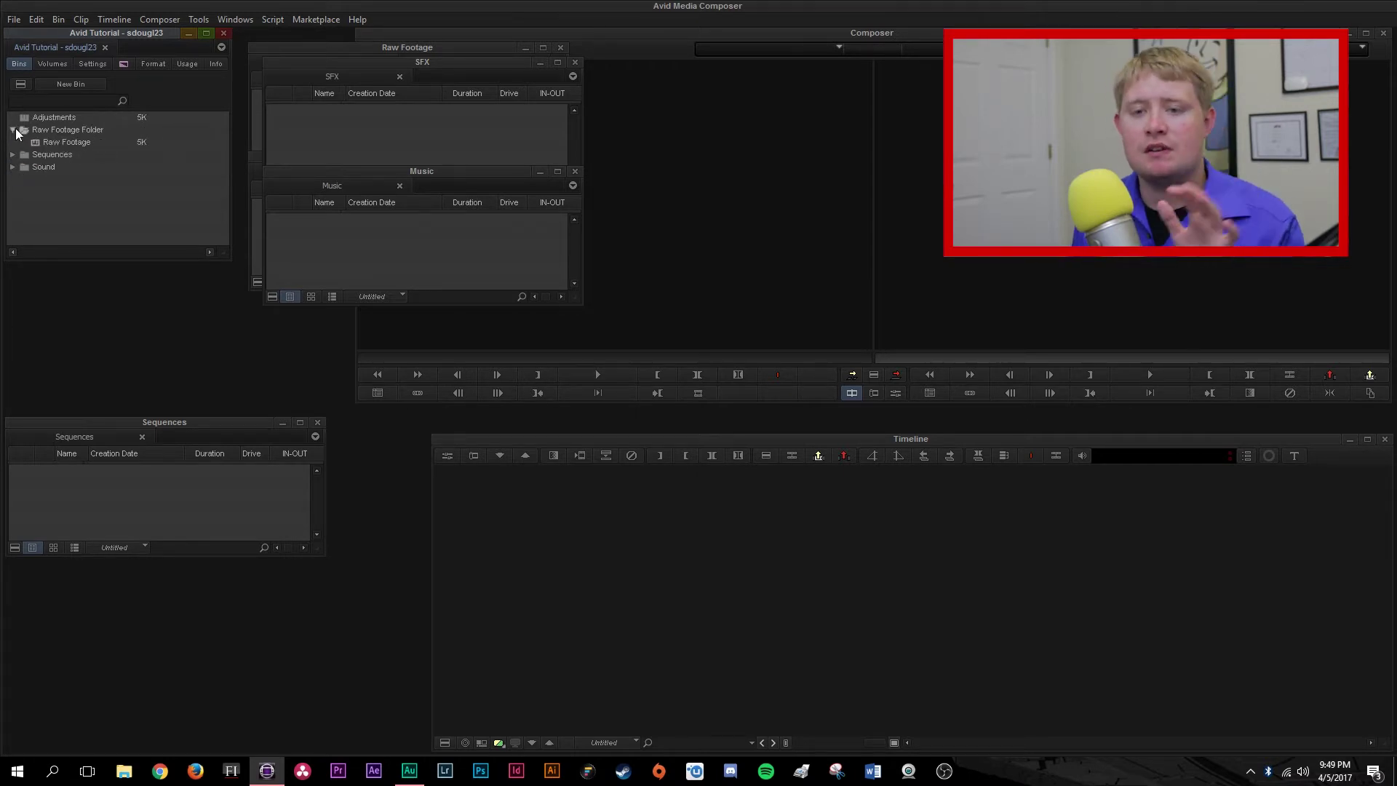
Step: Create a bin named Day1Card3 and move it into Raw Footage Folder
right_click(45, 190)
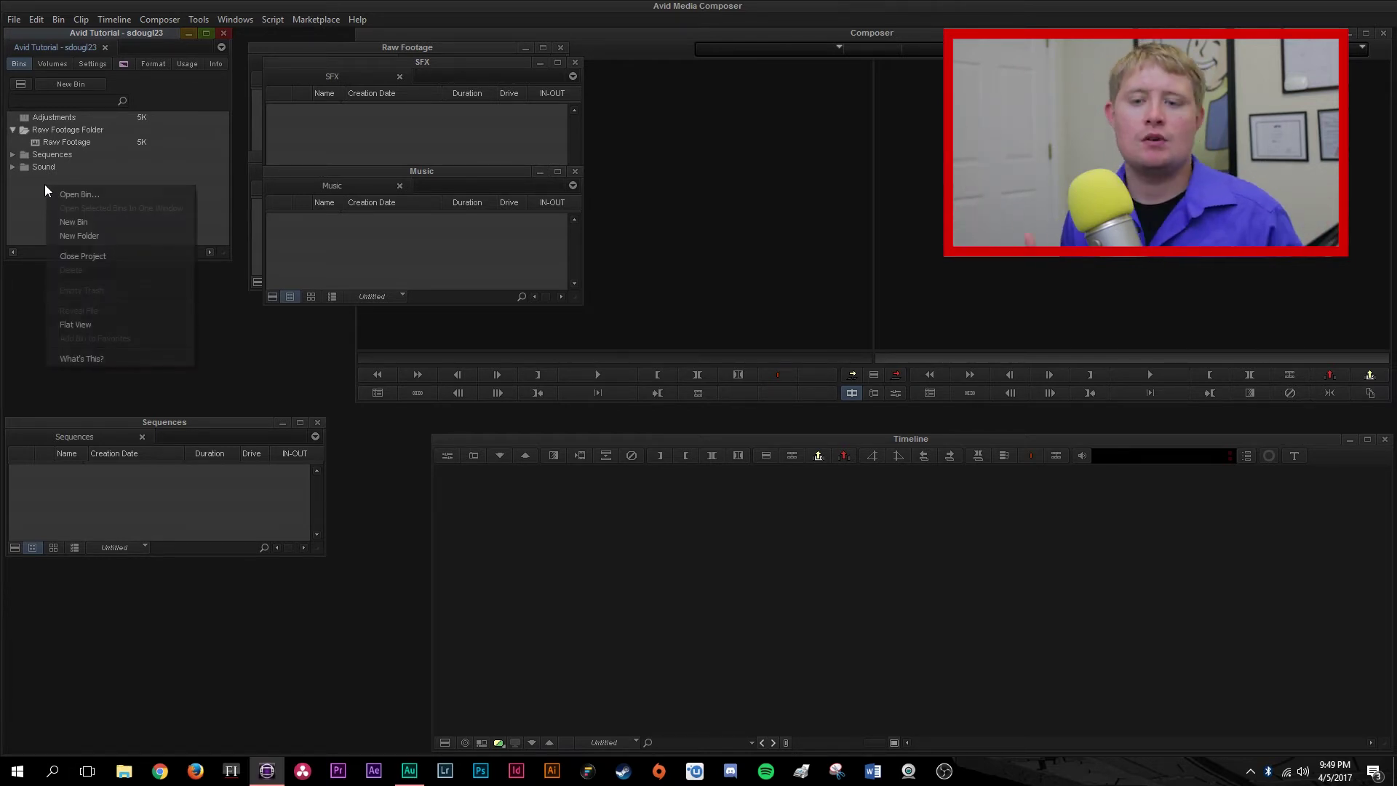
click(60, 222)
text(Day1Card)
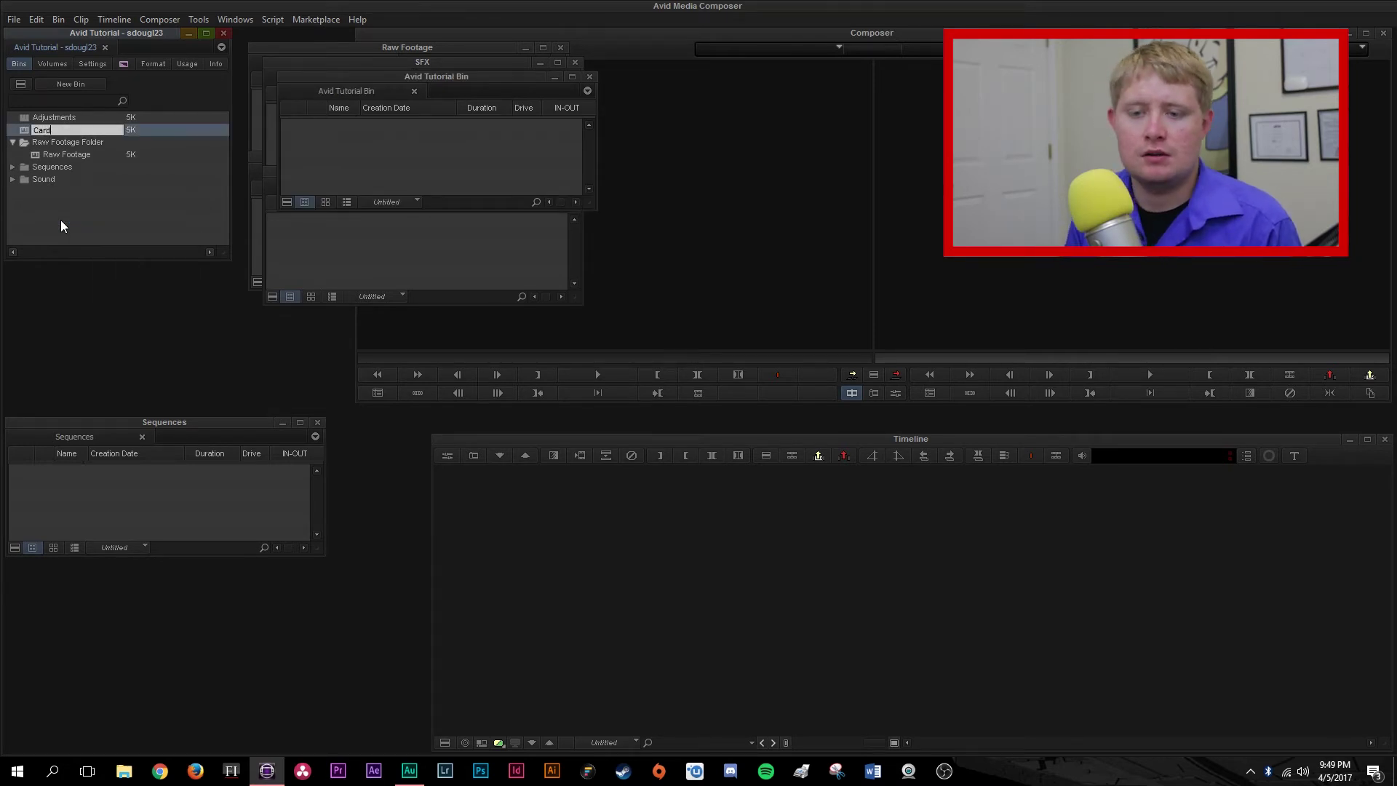
text(3)
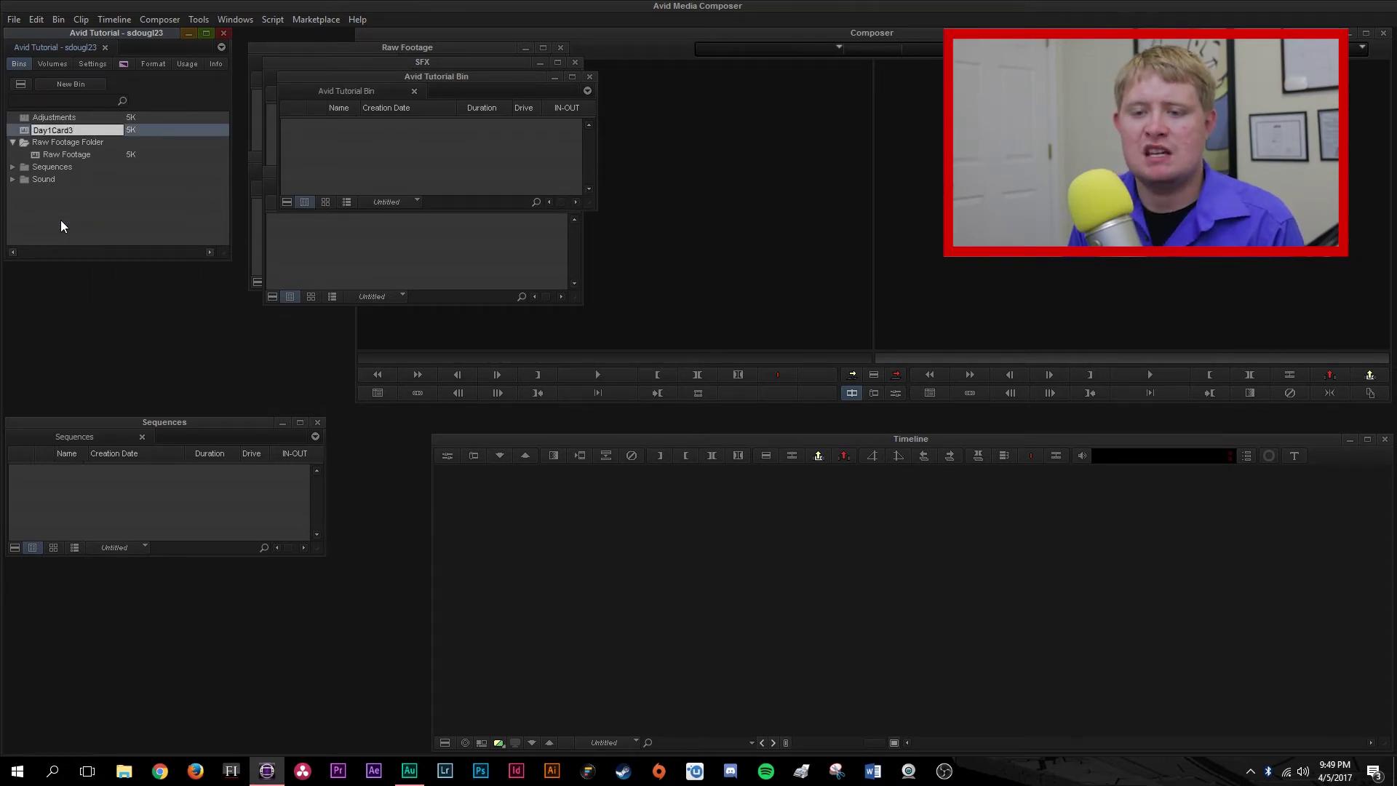
key(Return)
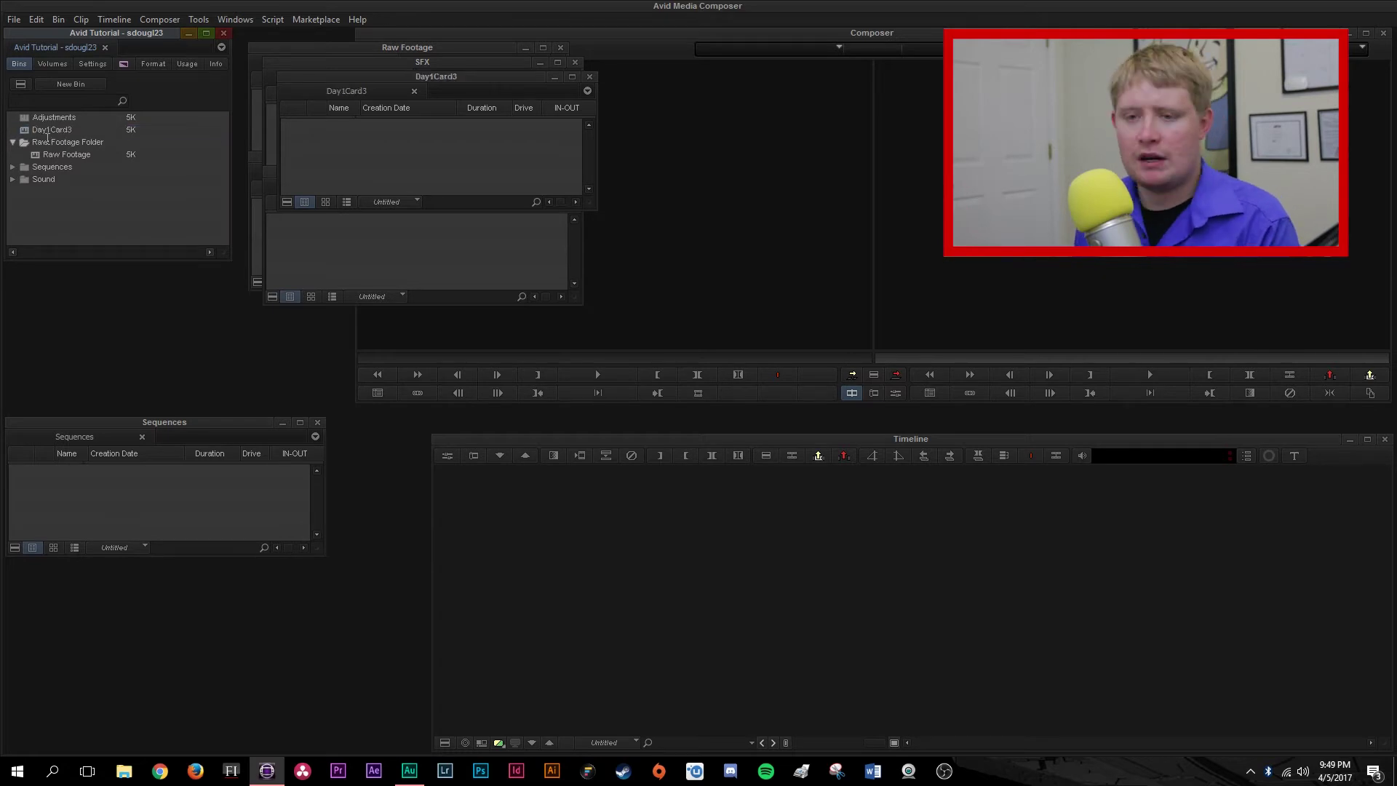
drag(16, 140, 19, 140)
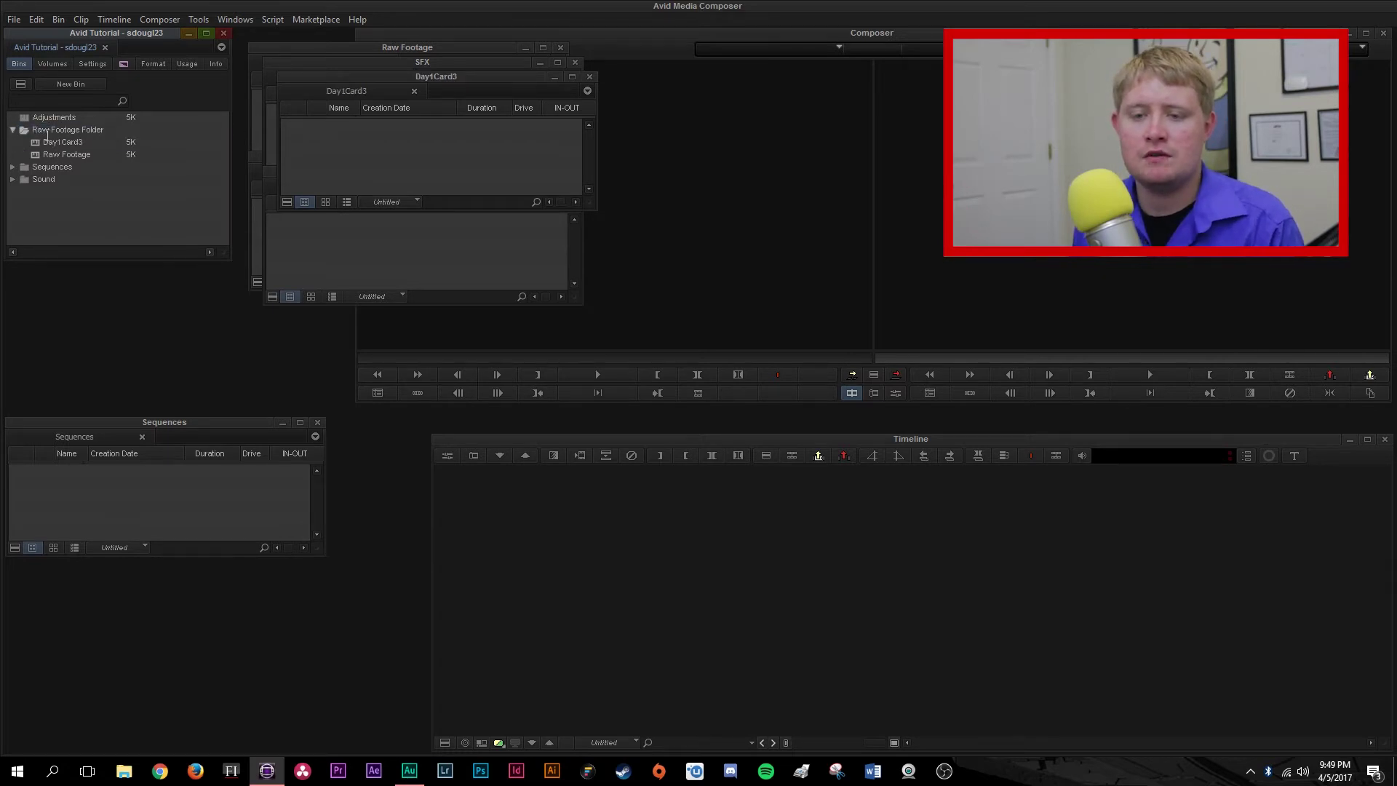
click(13, 131)
click(13, 131)
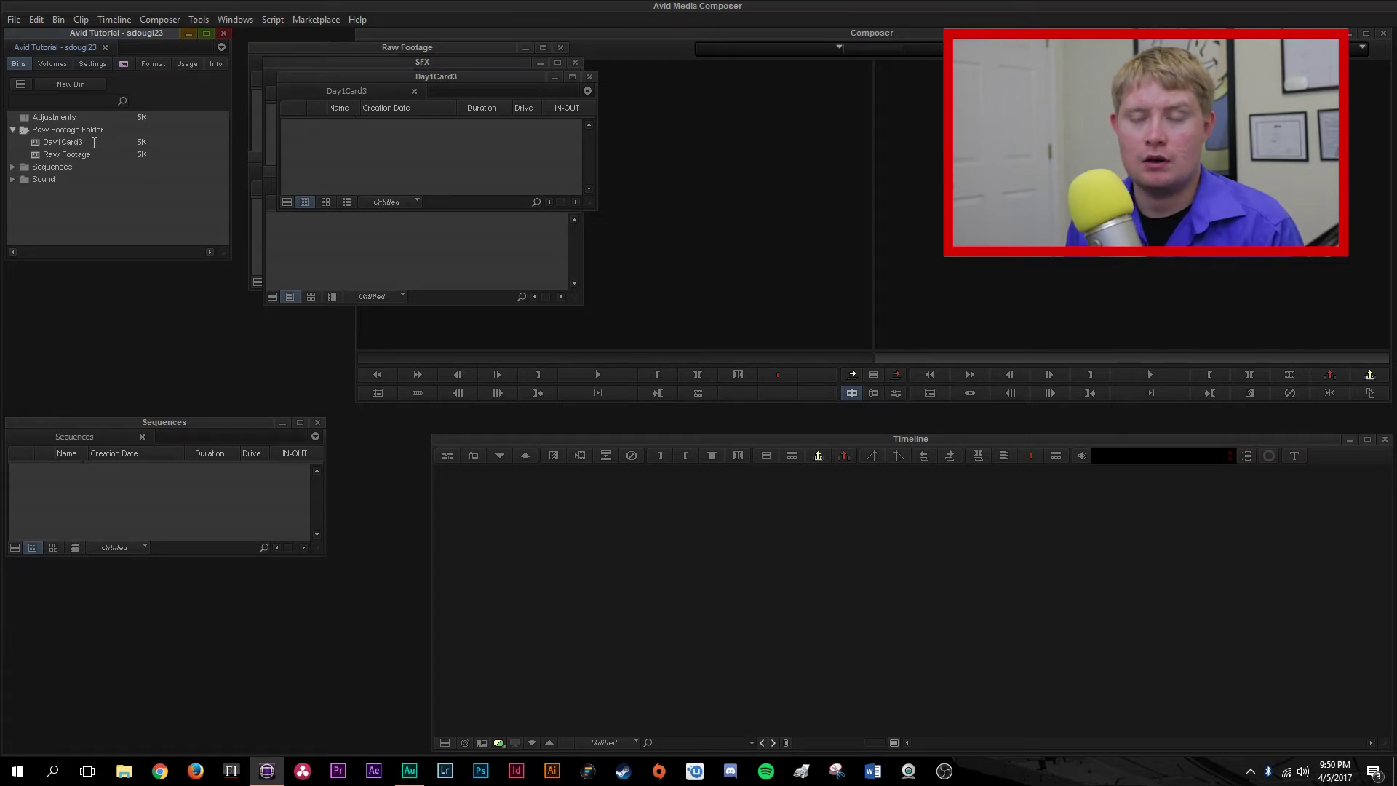
Step: Delete the Day1Card3 bin and empty the project's trash
click(35, 145)
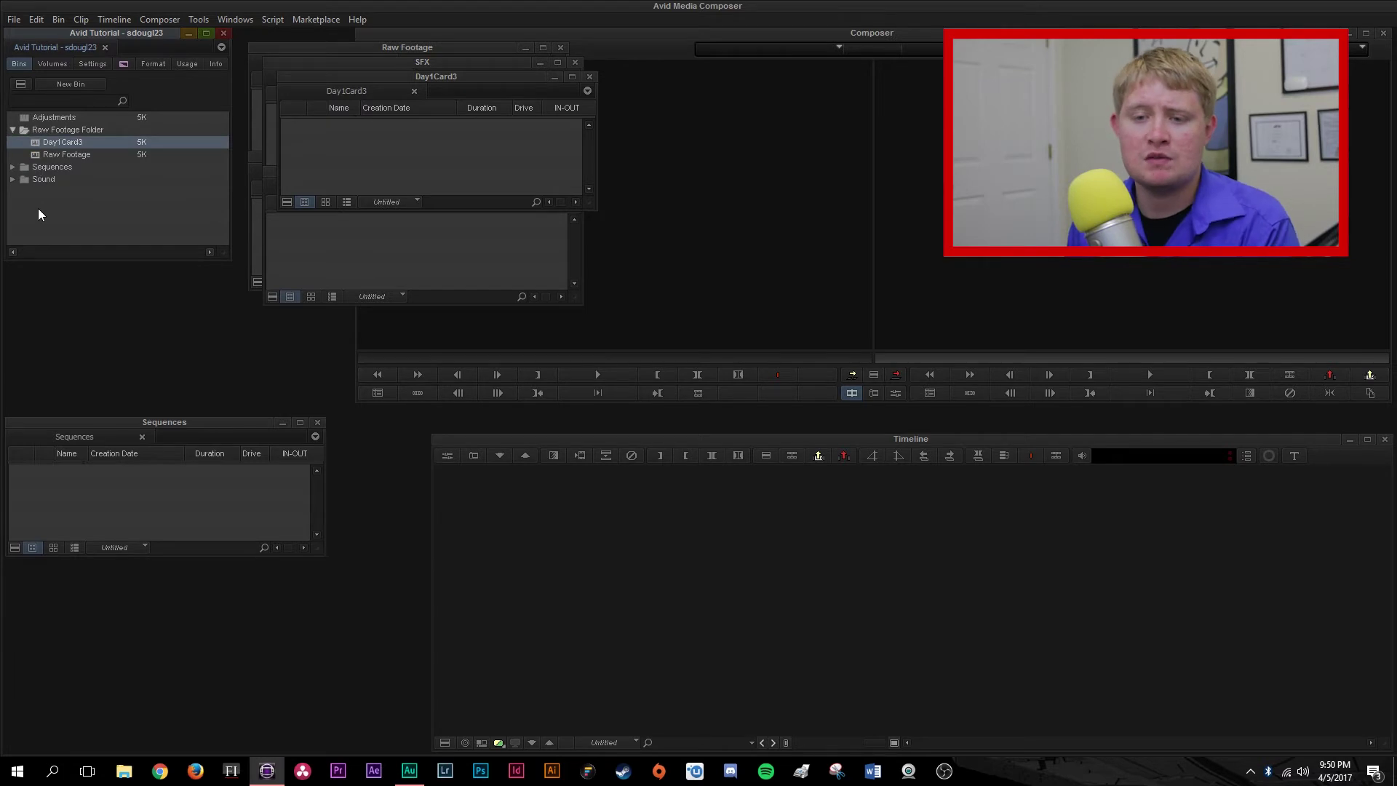
key(Delete)
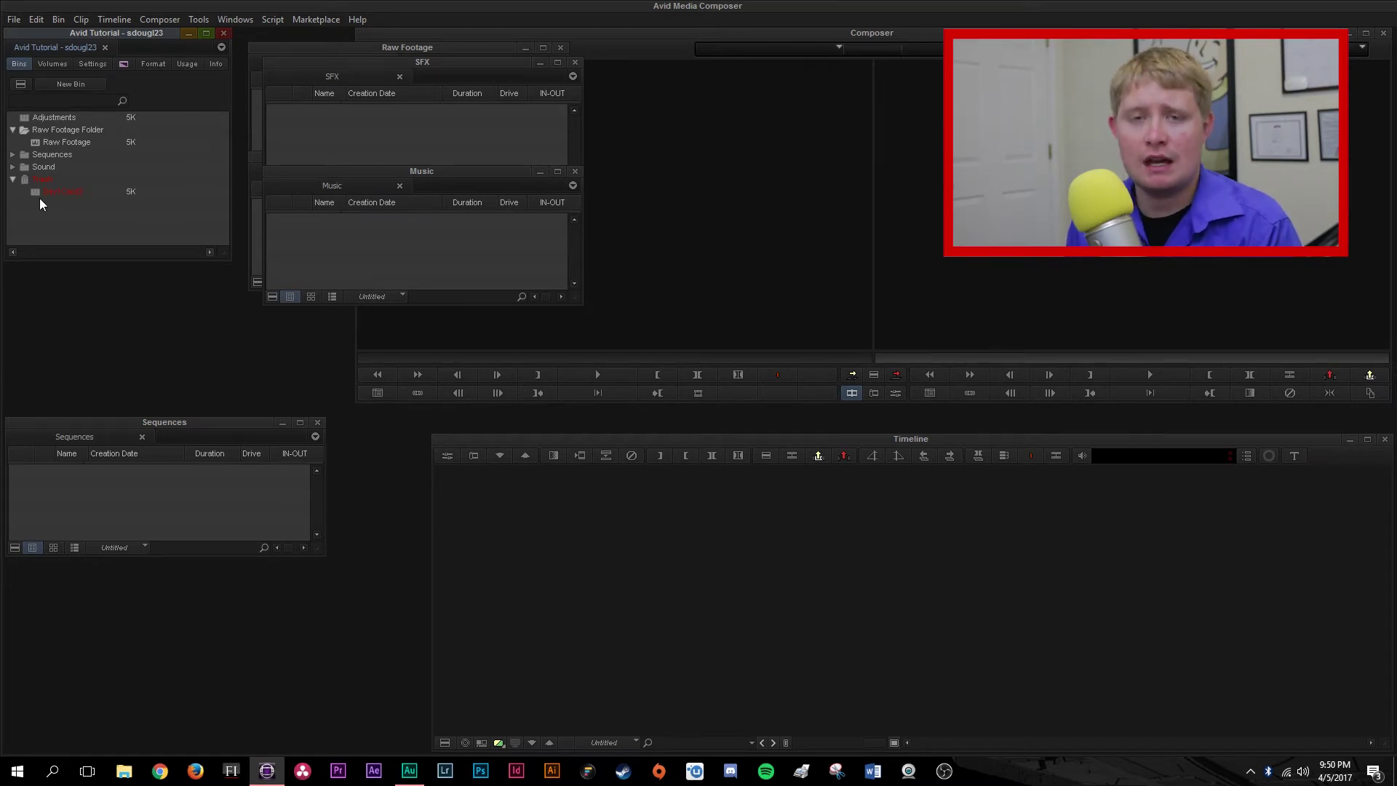
right_click(39, 197)
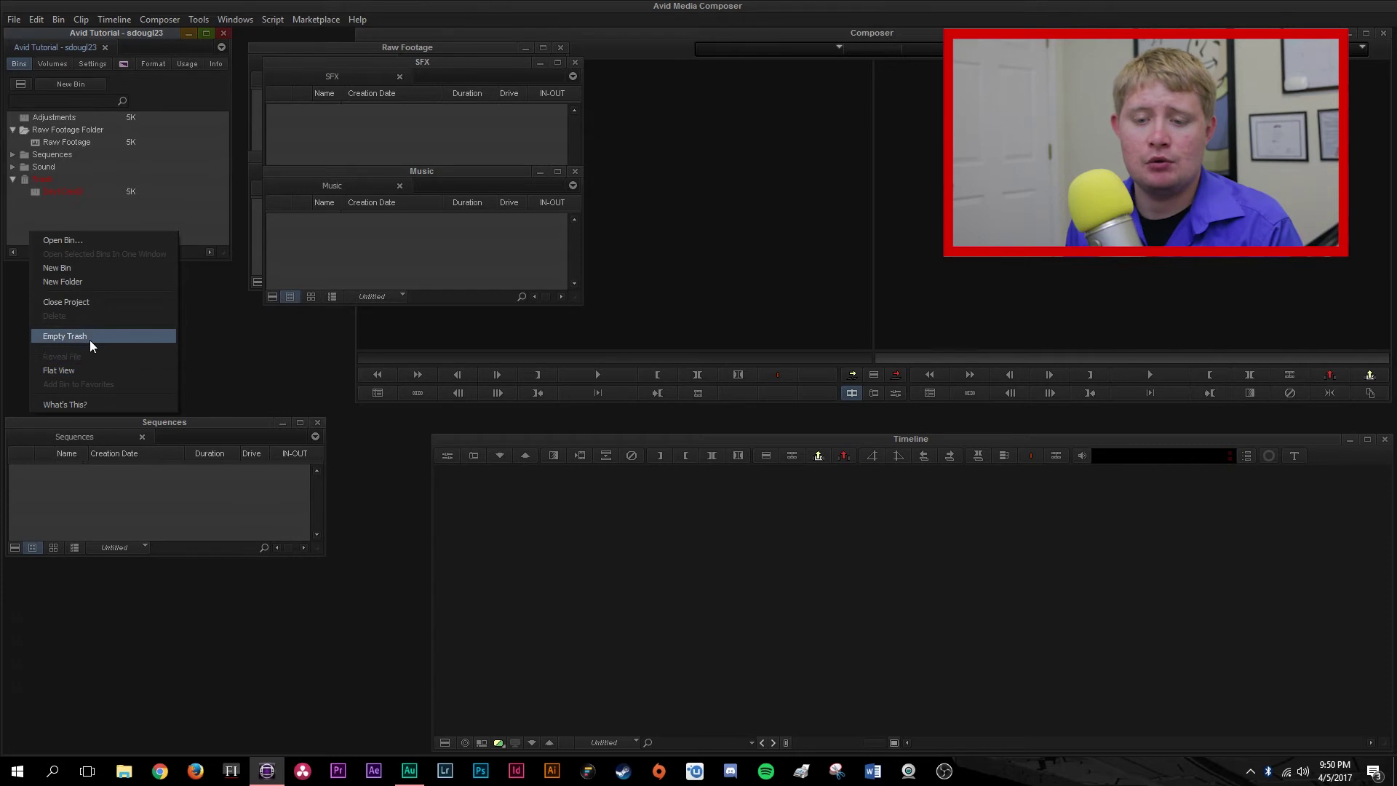
click(89, 339)
click(658, 415)
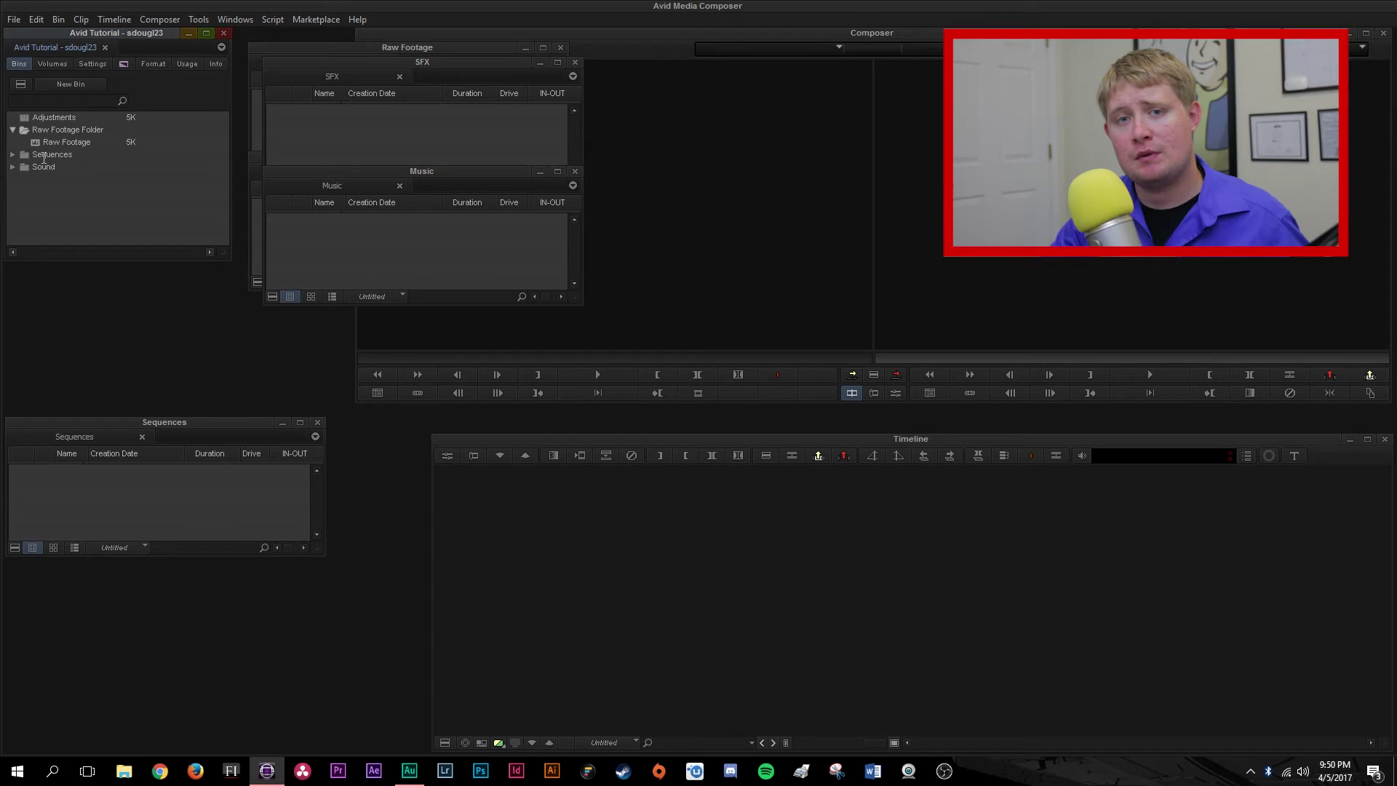
Step: Collapse Raw Footage Folder and create a new bin named VFX in the project
double_click(45, 132)
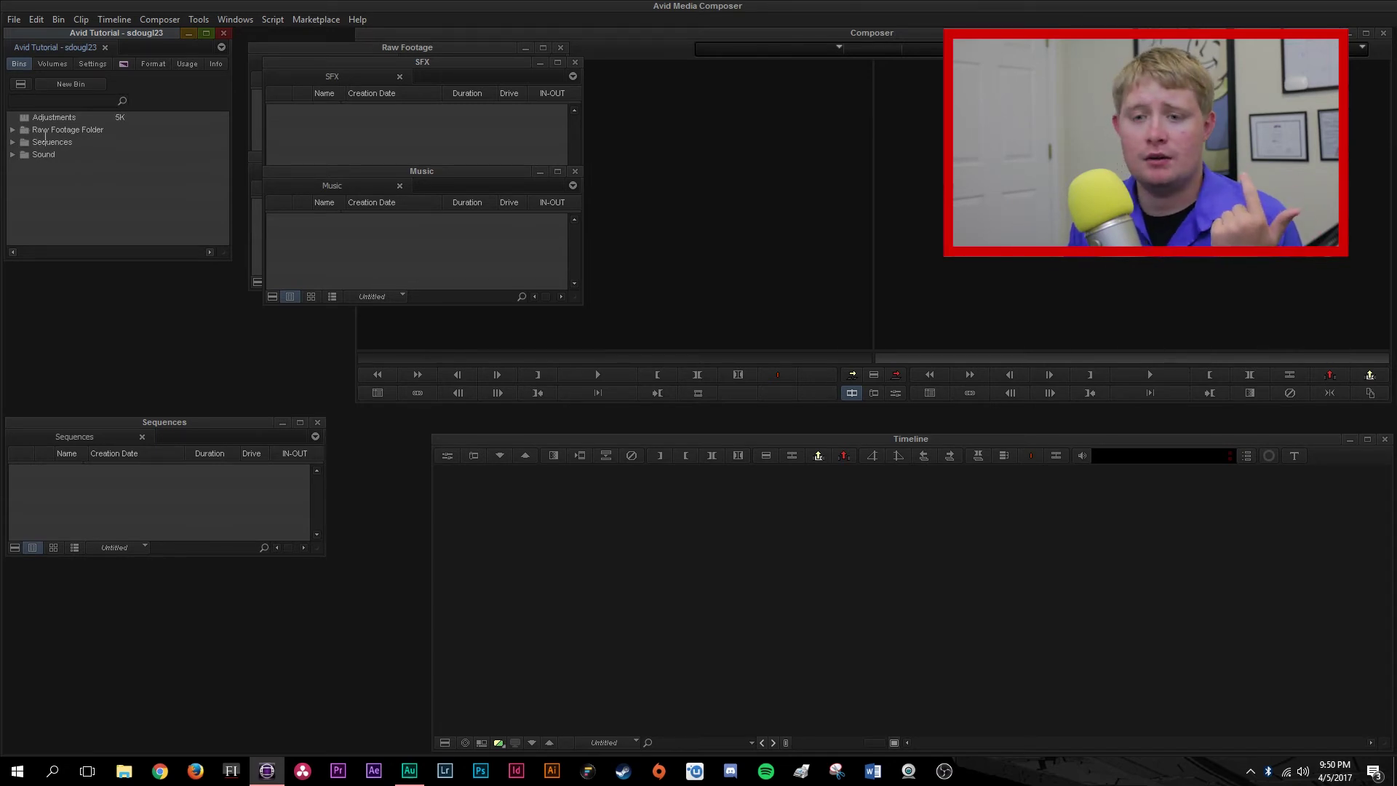
click(70, 85)
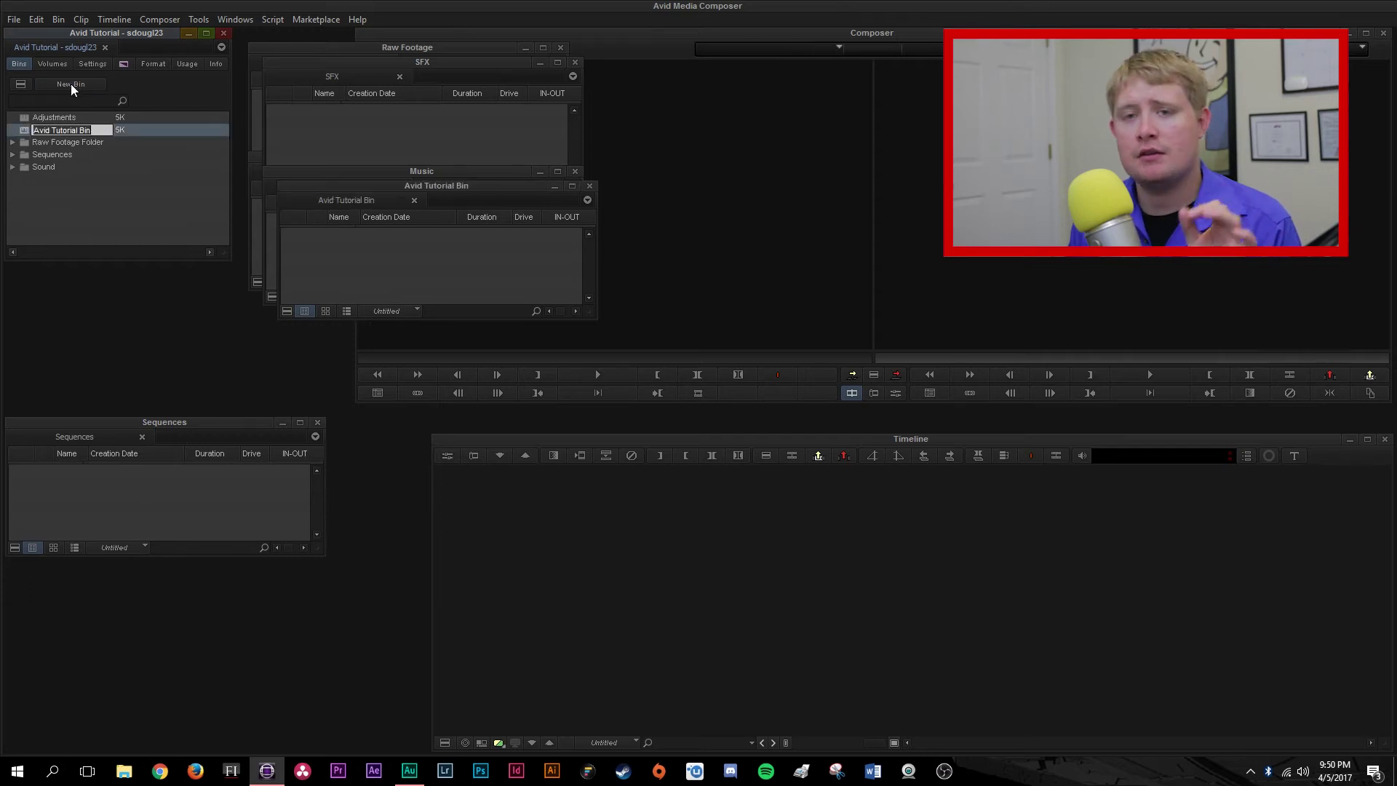
text(F)
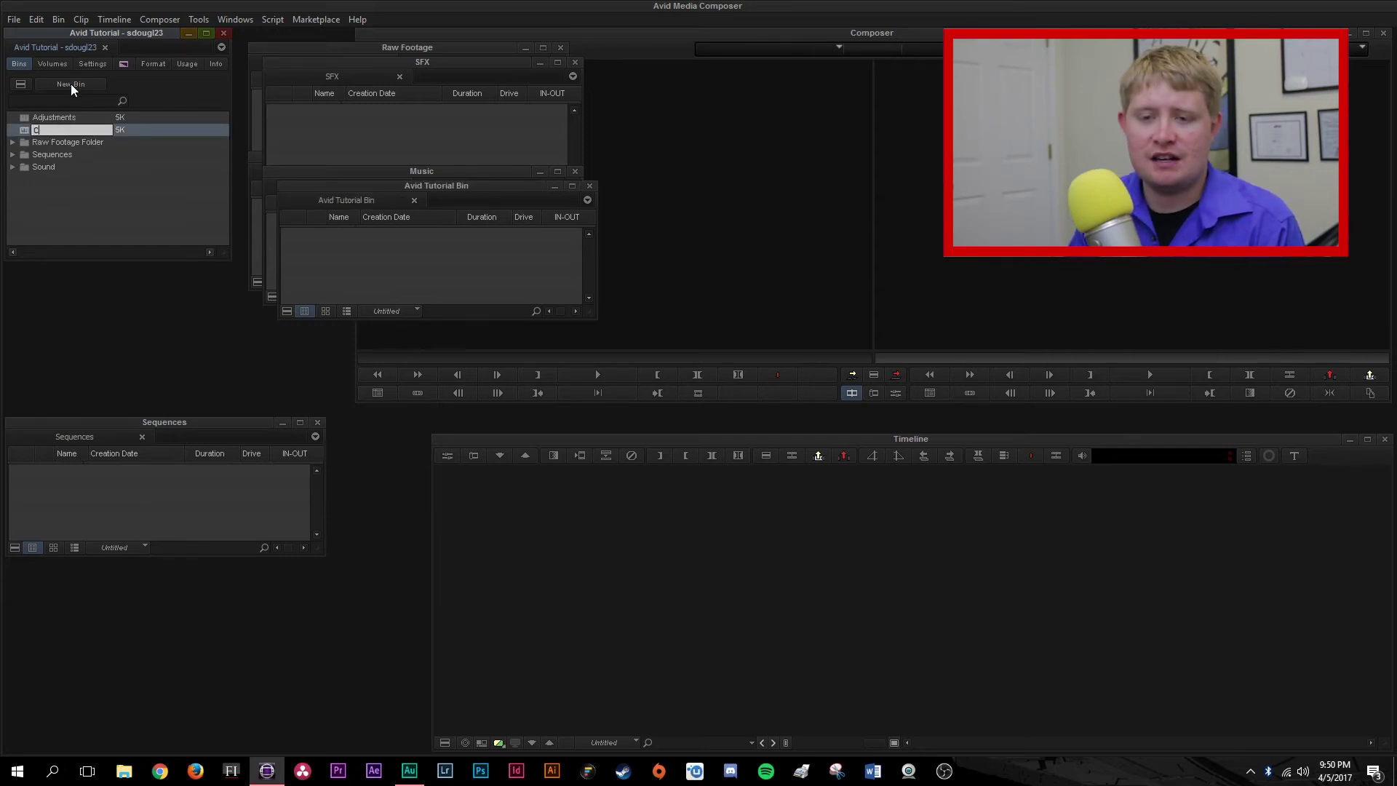
text(VFX)
click(81, 205)
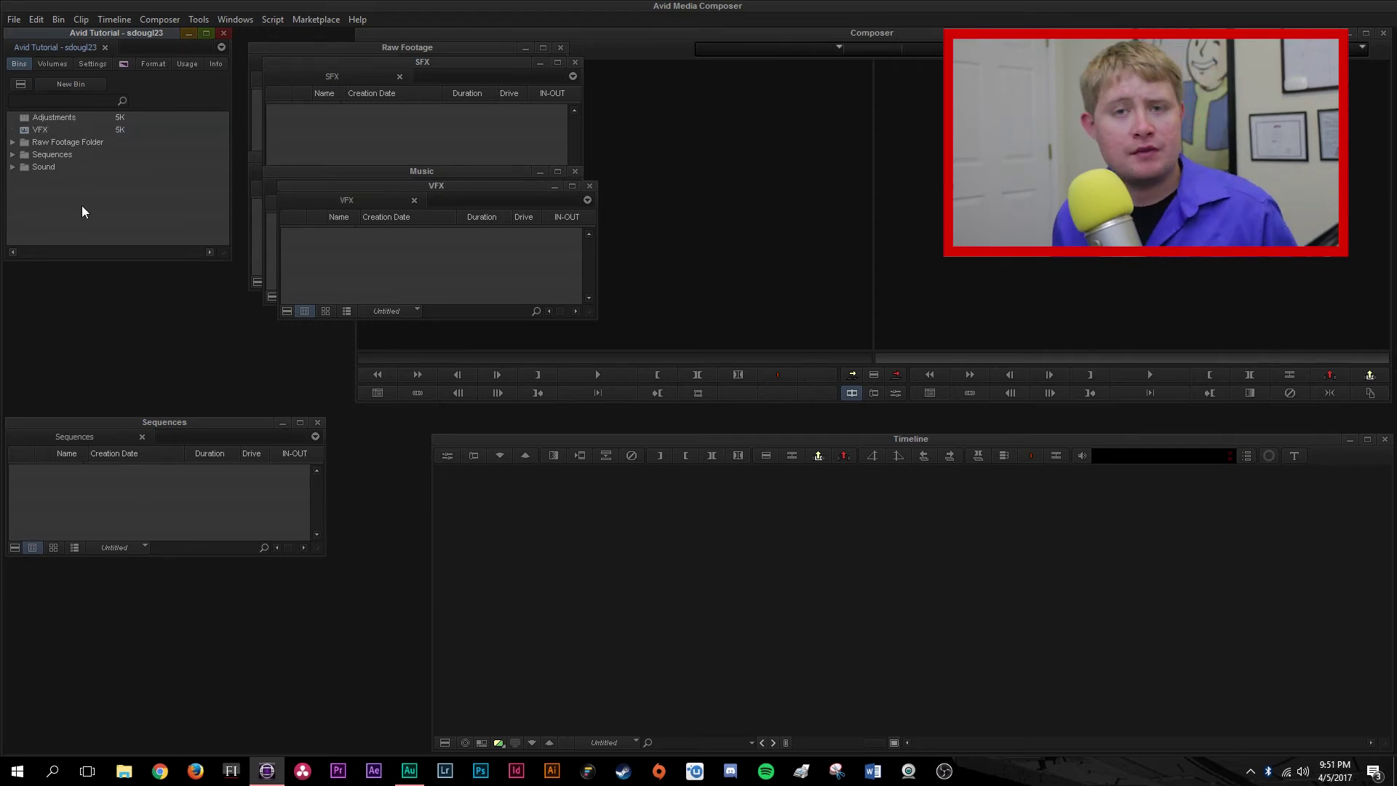
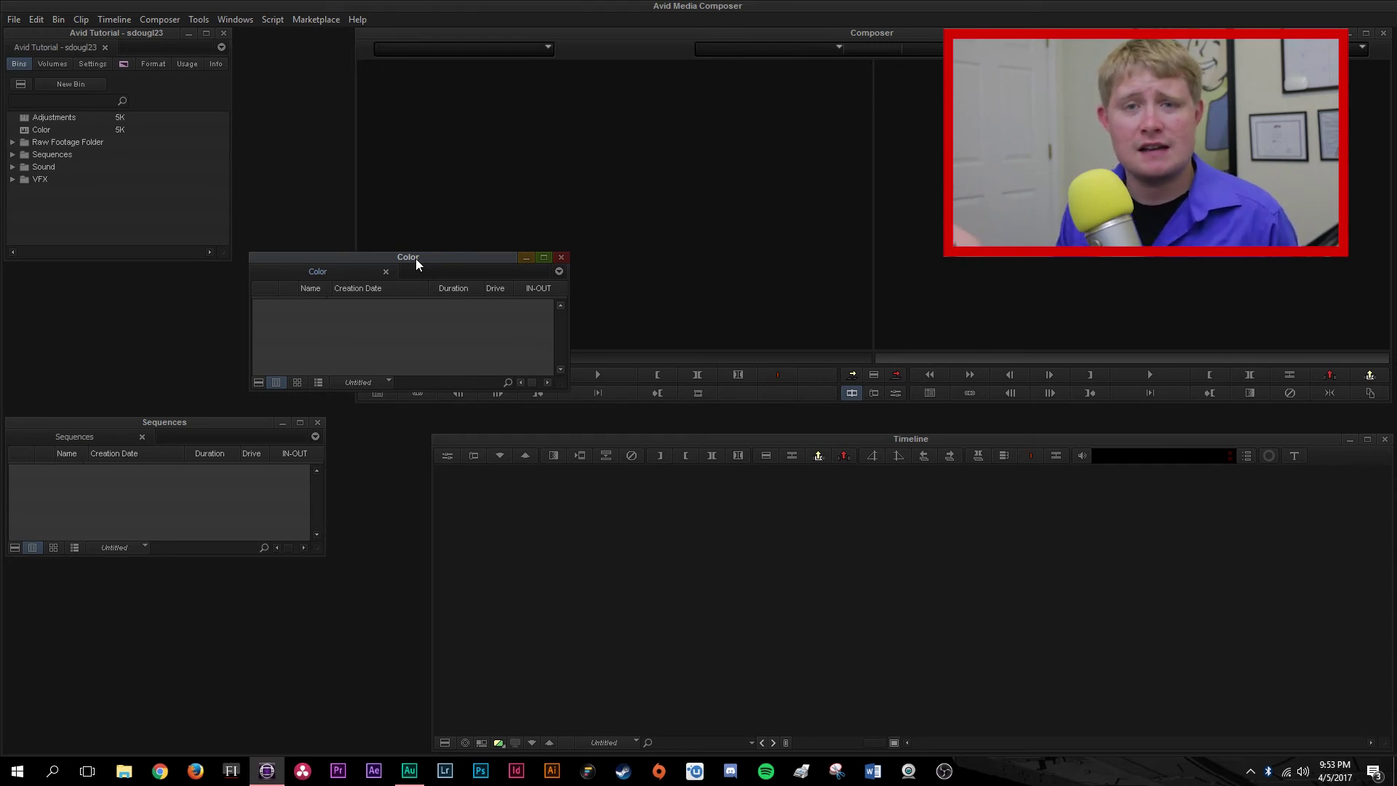
Step: Close the Color bin window and create a project folder named Adjustments
key(ctrl+w)
key(ctrl+shift+n)
text(Adjustments)
key(Return)
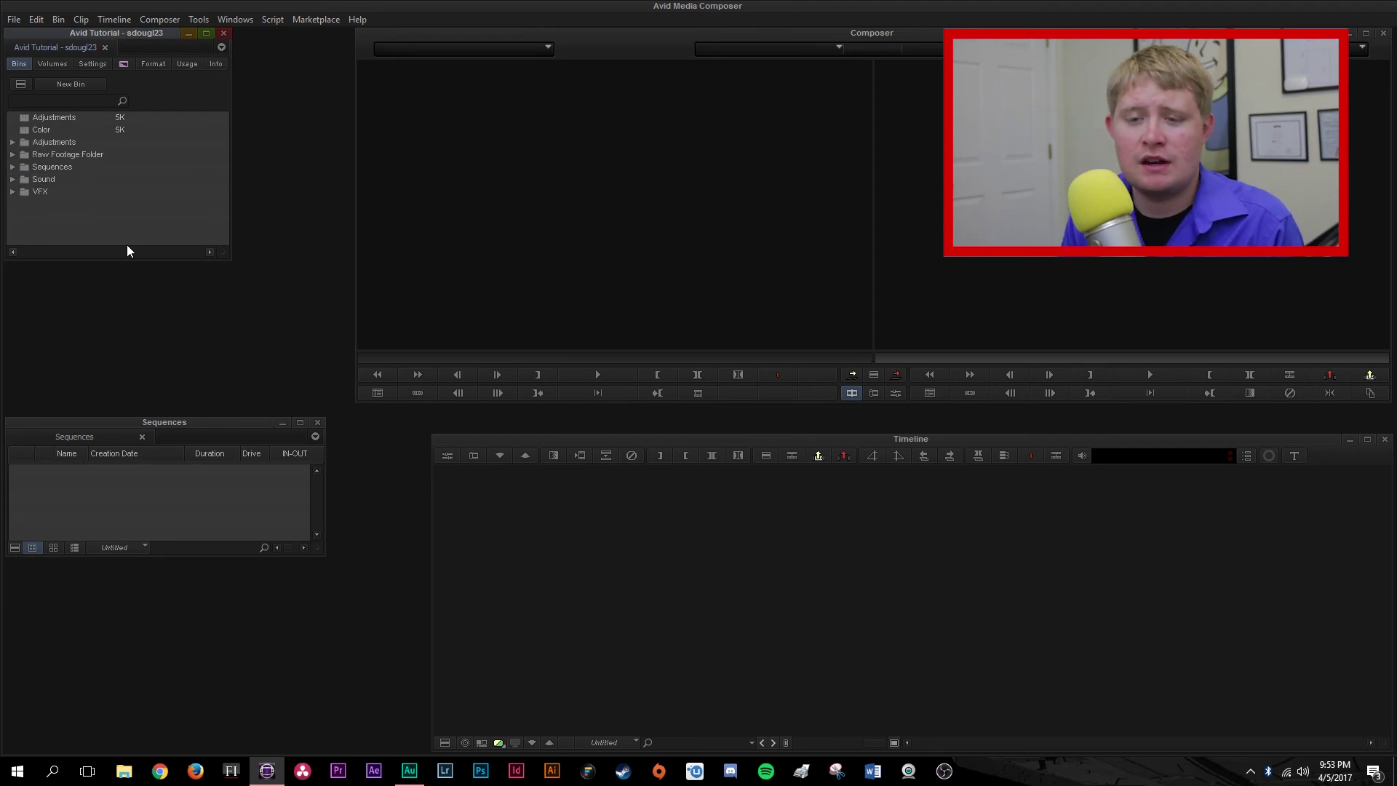
Step: Move the Adjustments and Color bins together into the Adjustments folder
click(28, 118)
shift+click(27, 131)
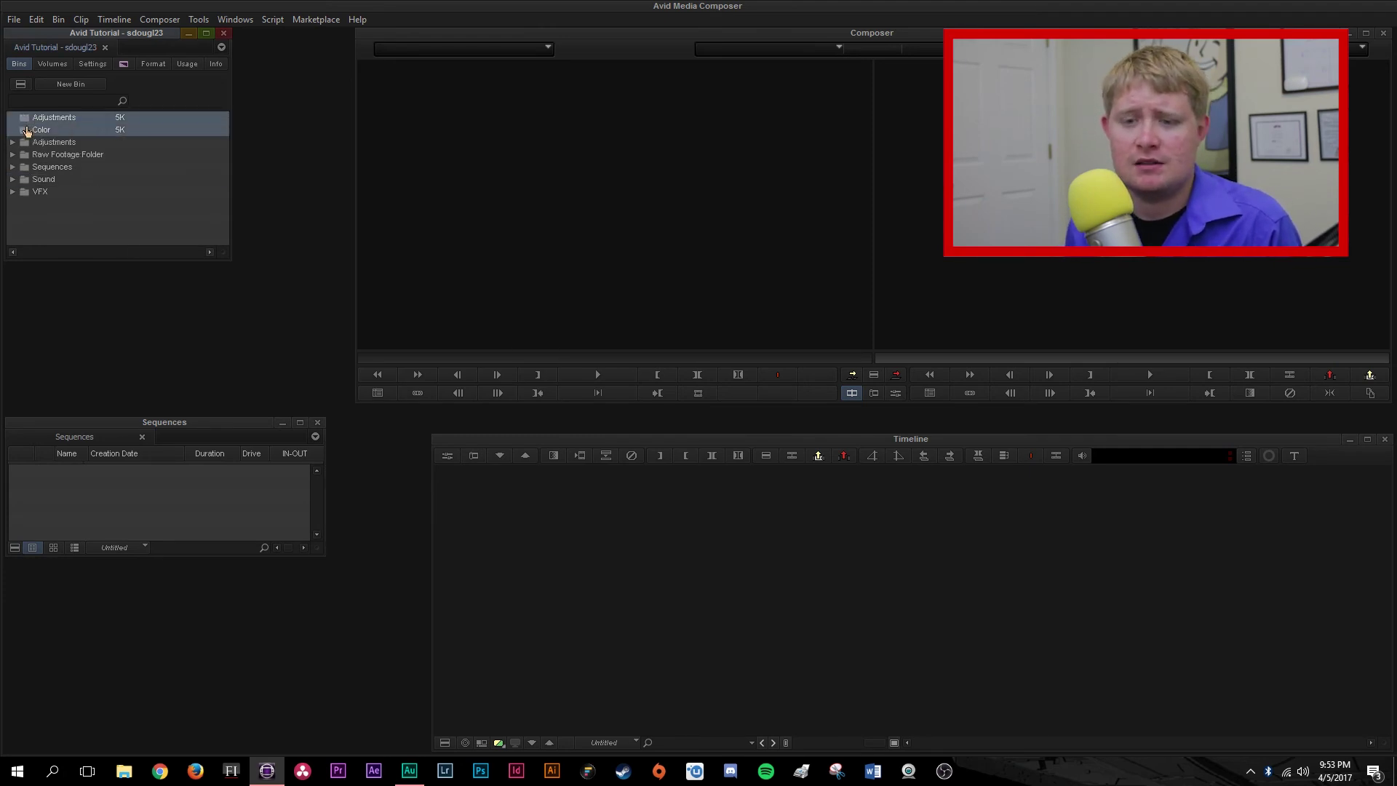
drag(27, 131, 38, 136)
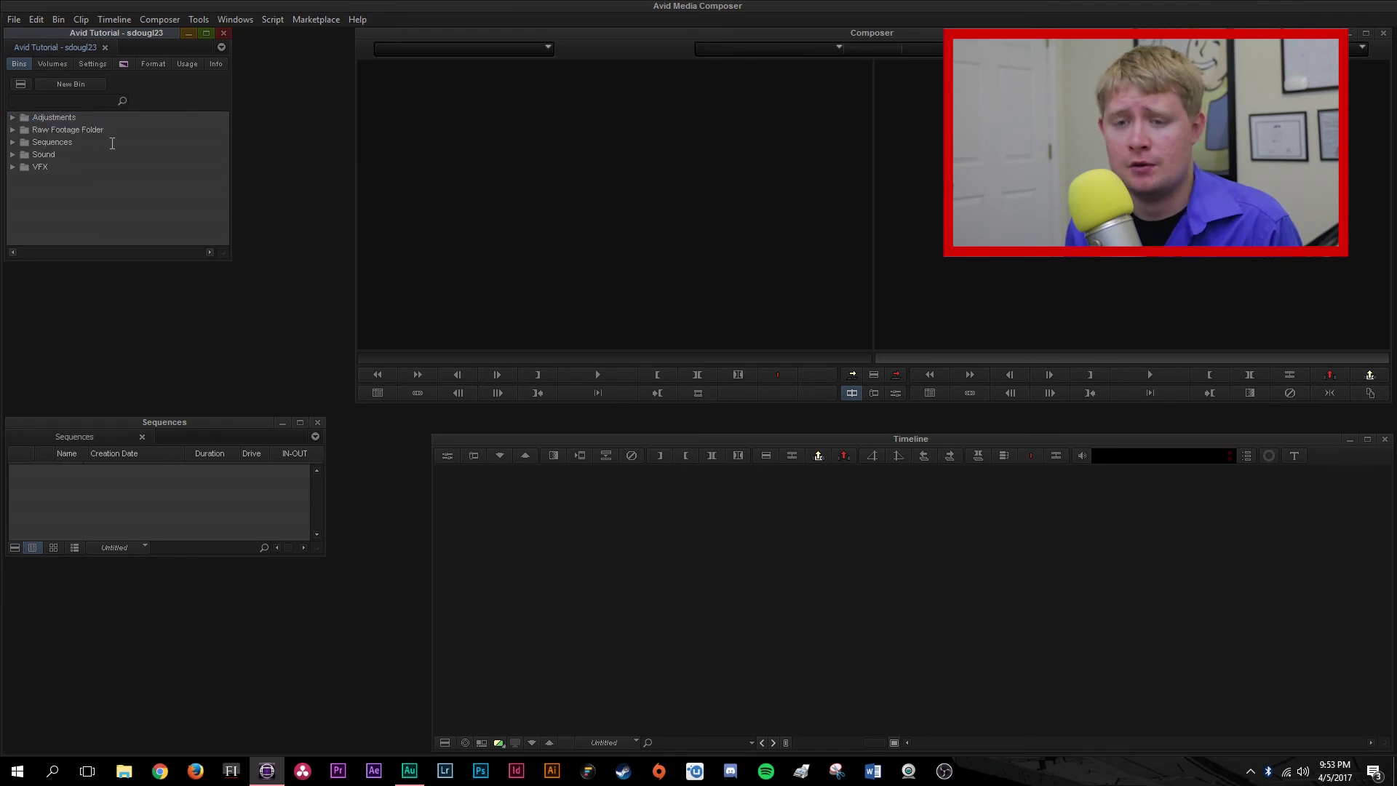